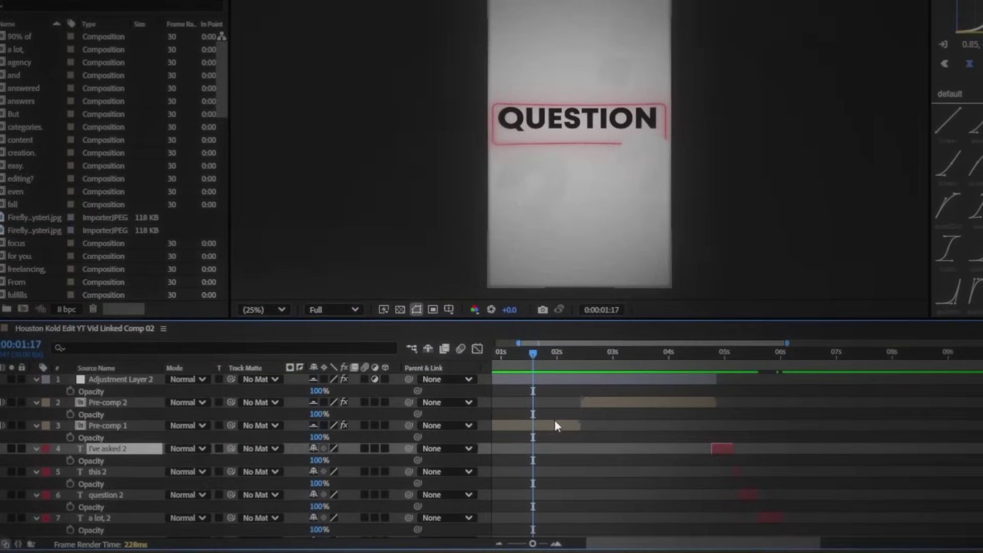
Open Pre-comp 1, select the I've 2 caption layer, and add a new ellipse shape layer
{"action": "double_click", "coordinate": [555, 426]}
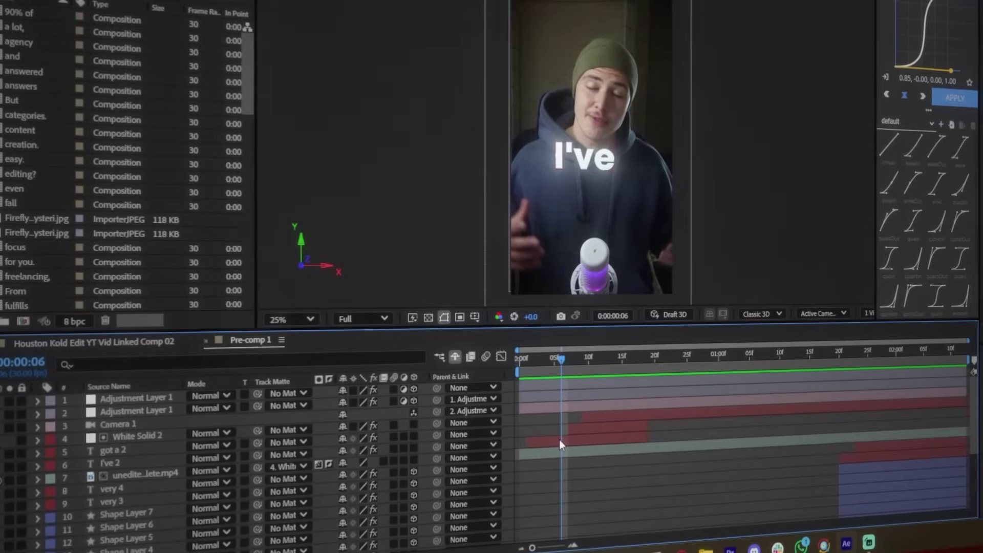
{"action": "left_click", "coordinate": [559, 439]}
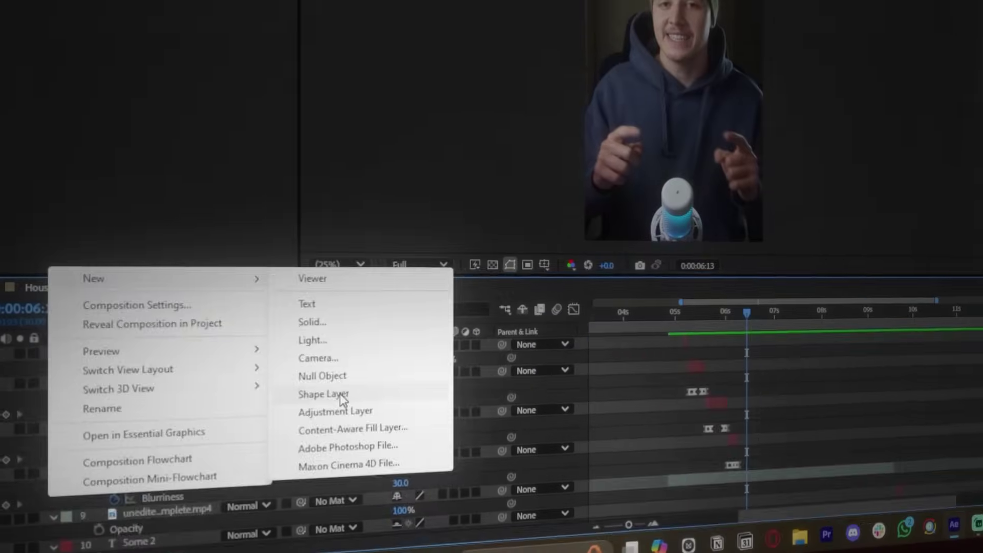
{"action": "left_click", "coordinate": [317, 456]}
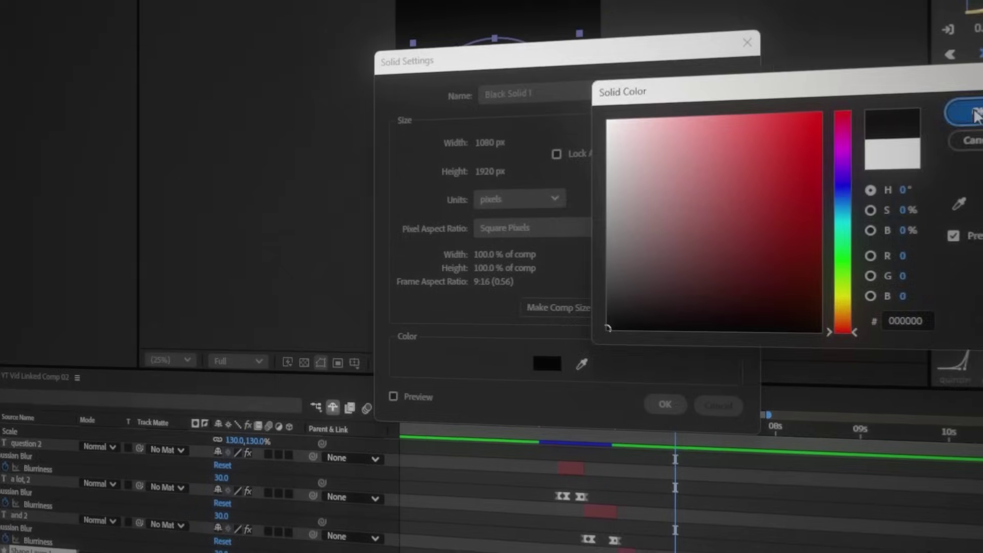
Add a black comp-sized solid with a Radial Gradient Ramp and set the circle fill to F0F0F0
{"action": "key", "text": "Return"}
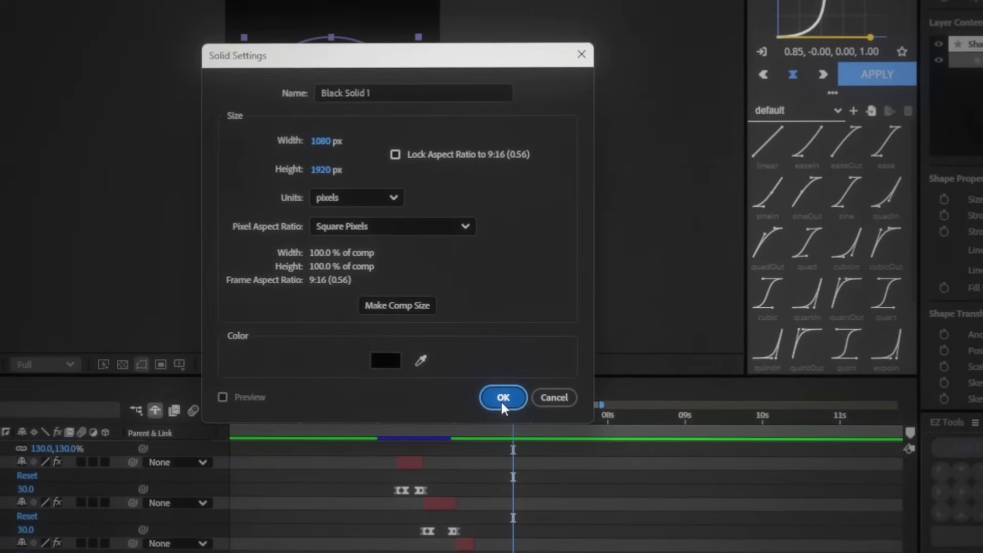
{"action": "left_click", "coordinate": [502, 397]}
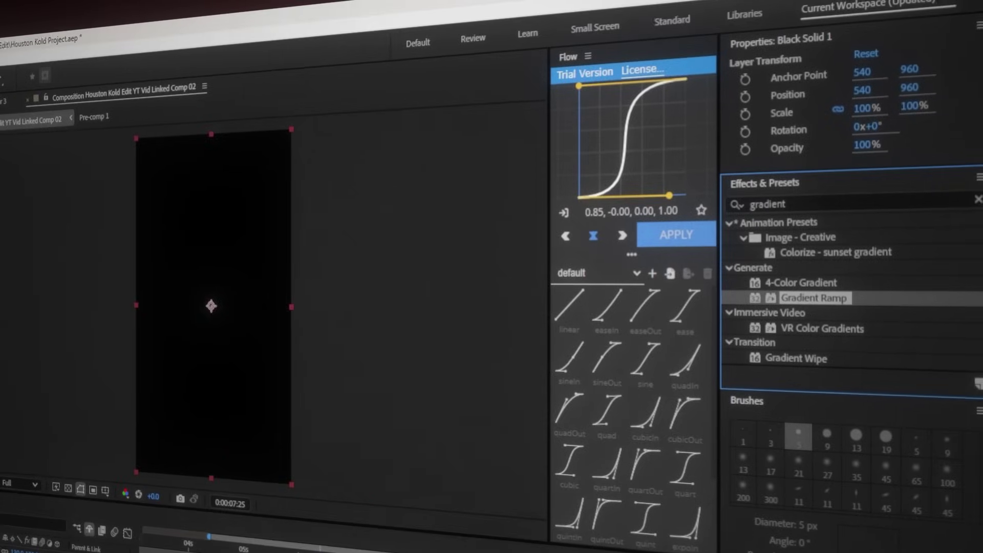
{"action": "double_click", "coordinate": [813, 298]}
{"action": "left_click", "coordinate": [137, 178]}
{"action": "left_click", "coordinate": [143, 220]}
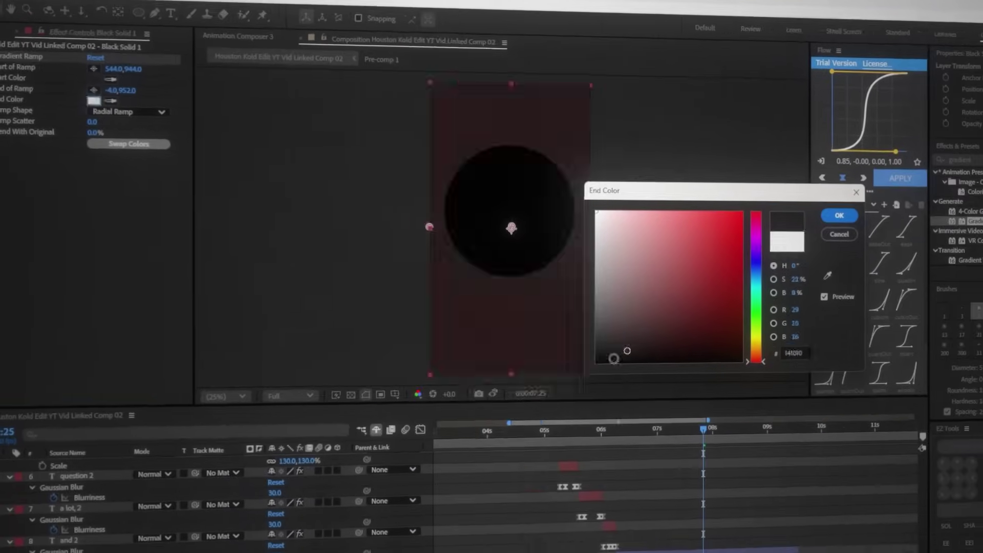
{"action": "left_click", "coordinate": [541, 335]}
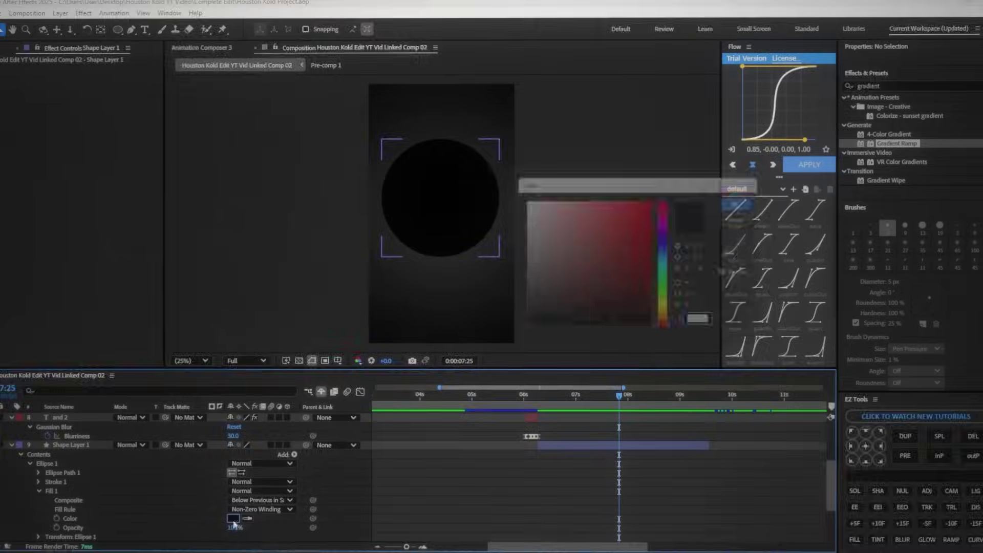
{"action": "left_click", "coordinate": [519, 197]}
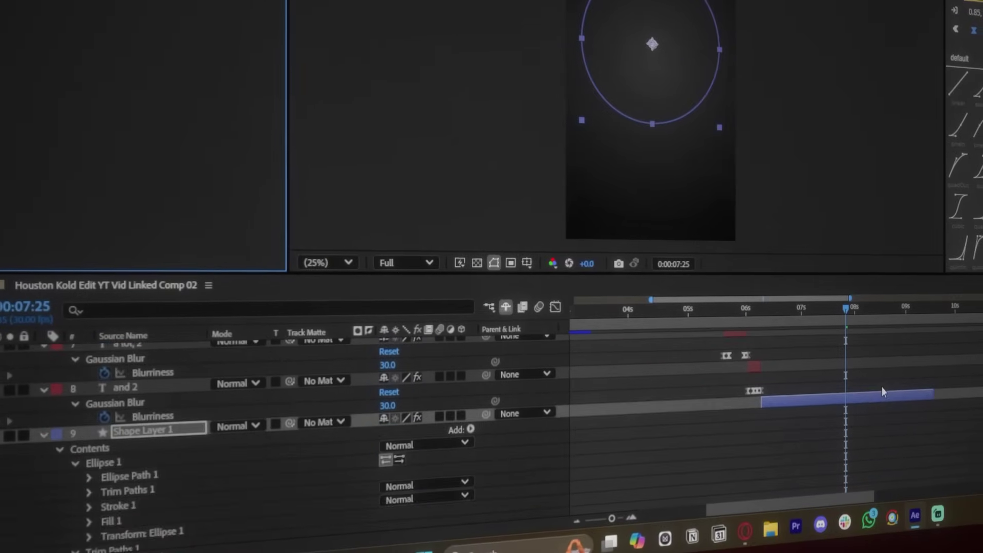
Shift the circle layer's start time, add a '90%' label, restyle its 90 digits, and preview the wipe
{"action": "left_click_drag", "start_coordinate": [830, 459], "coordinate": [676, 466]}
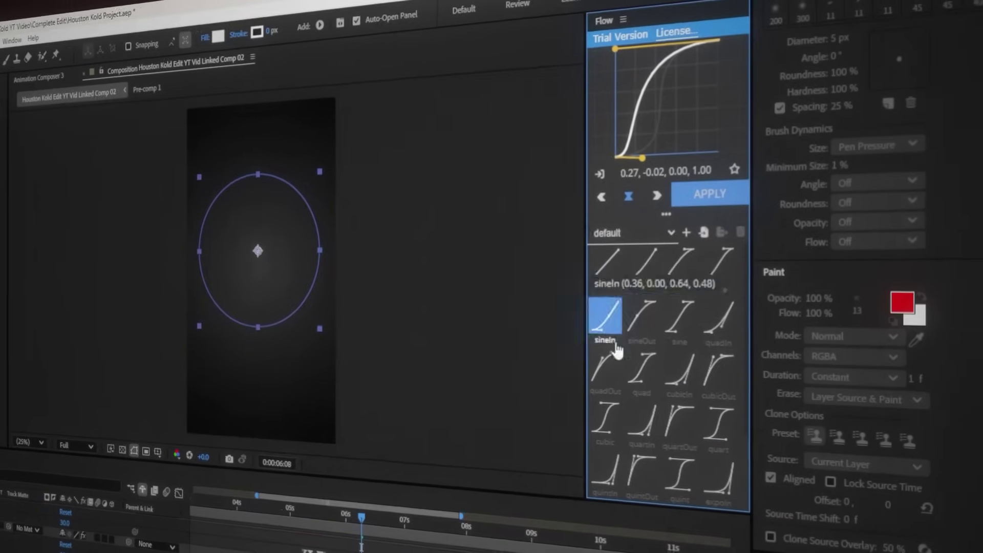
{"action": "type", "text": "90"}
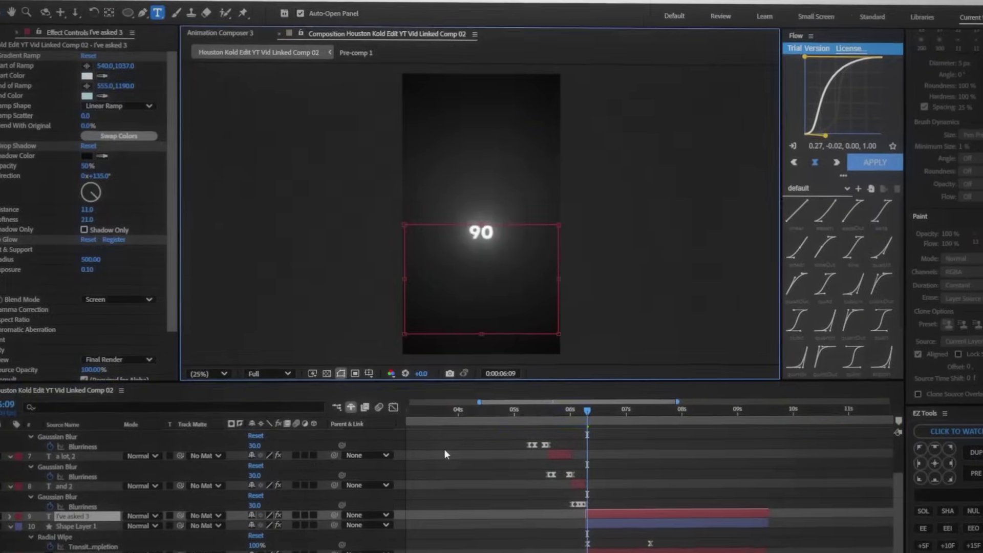
{"action": "type", "text": "%"}
{"action": "key", "text": "Left"}
{"action": "key", "text": "shift+Left"}
{"action": "key", "text": "shift+Left"}
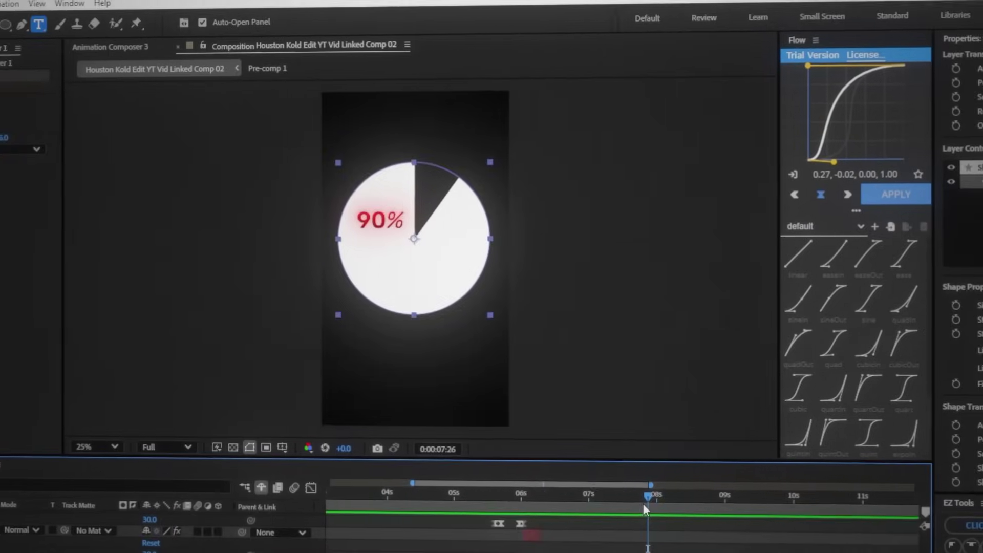
{"action": "left_click_drag", "start_coordinate": [643, 503], "coordinate": [731, 503]}
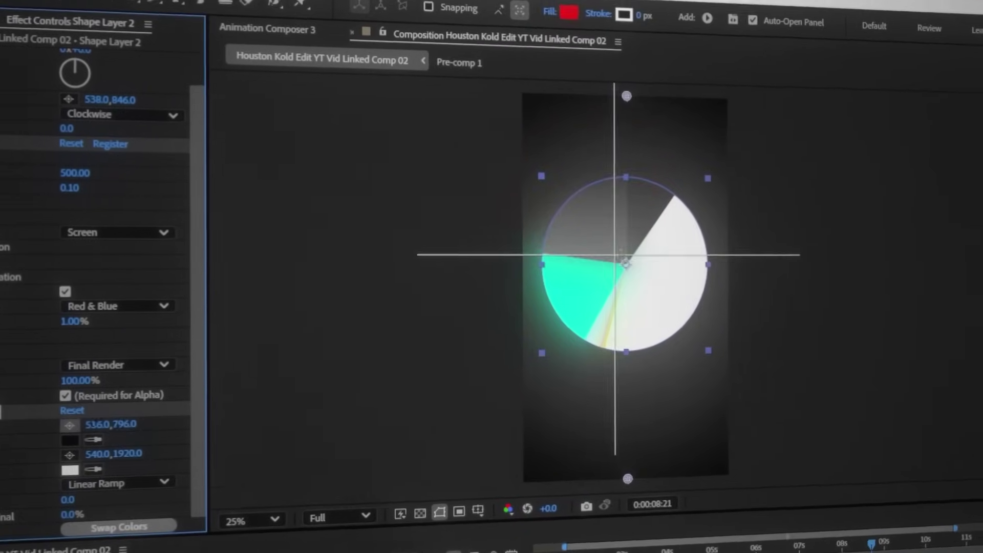
Move the gradient start point to the pie's upper left, tilt the ellipse in 3D, and add Camera 1
{"action": "left_click_drag", "start_coordinate": [574, 267], "coordinate": [506, 189]}
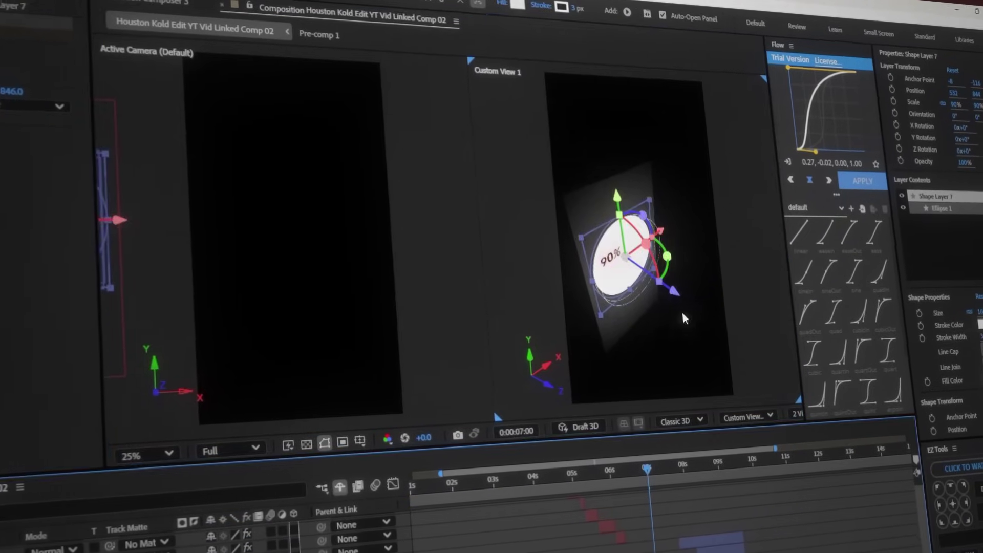
{"action": "left_click_drag", "start_coordinate": [684, 318], "coordinate": [662, 312]}
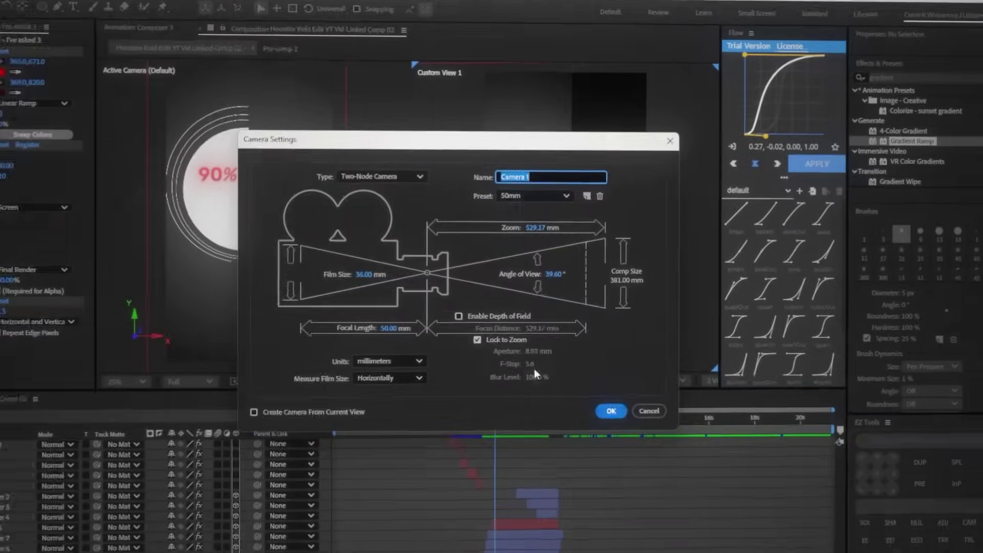
{"action": "key", "text": "Return"}
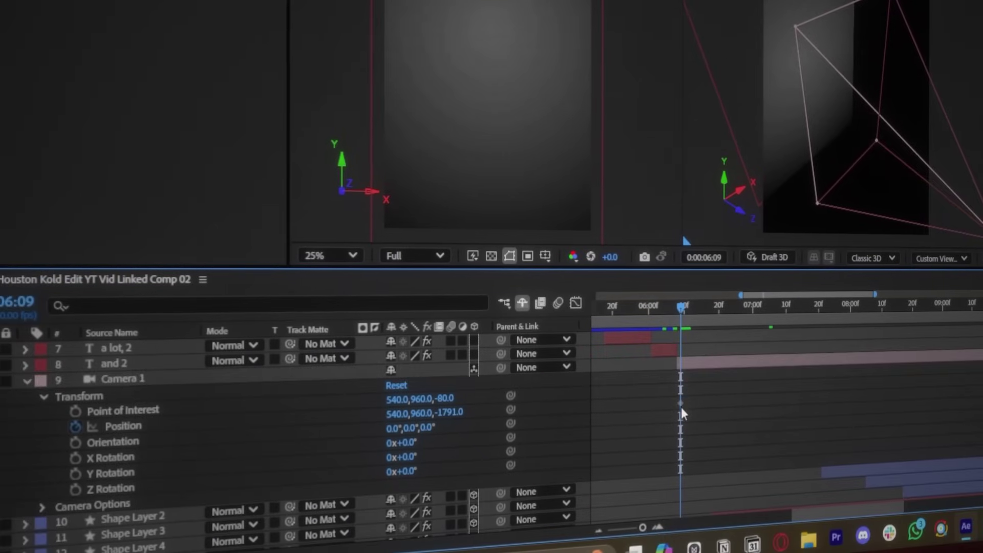
Shift Camera 1's Position keyframe X to 1060 and move the camera to reframe the view
{"action": "left_click", "coordinate": [681, 404]}
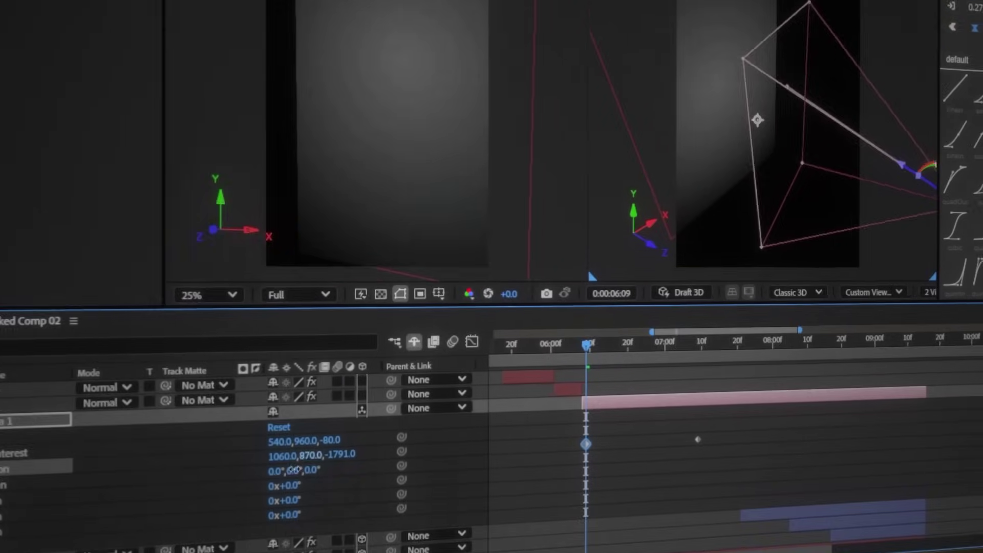
{"action": "left_click_drag", "start_coordinate": [362, 421], "coordinate": [389, 420]}
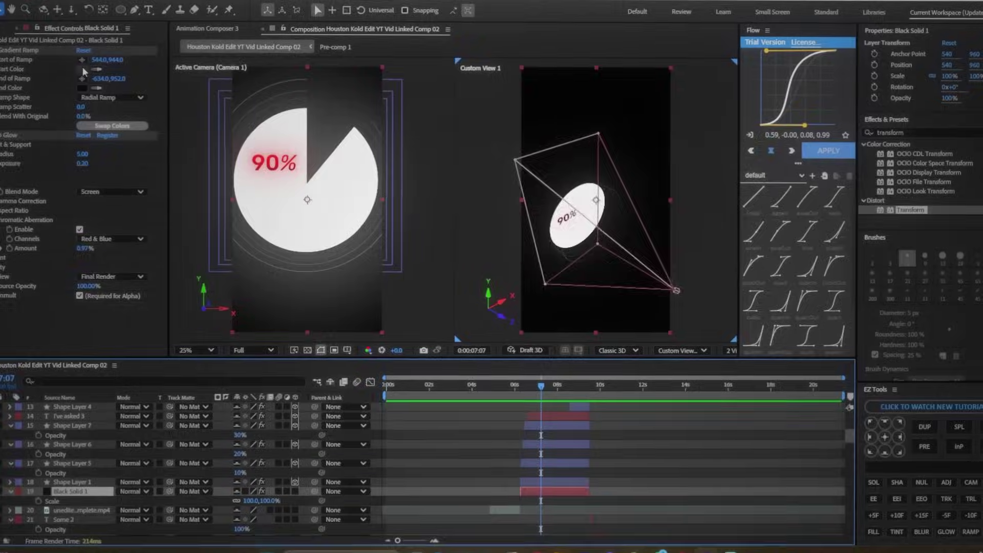
Set the background Gradient Ramp start colour to dark red #260000
{"action": "left_click", "coordinate": [82, 68]}
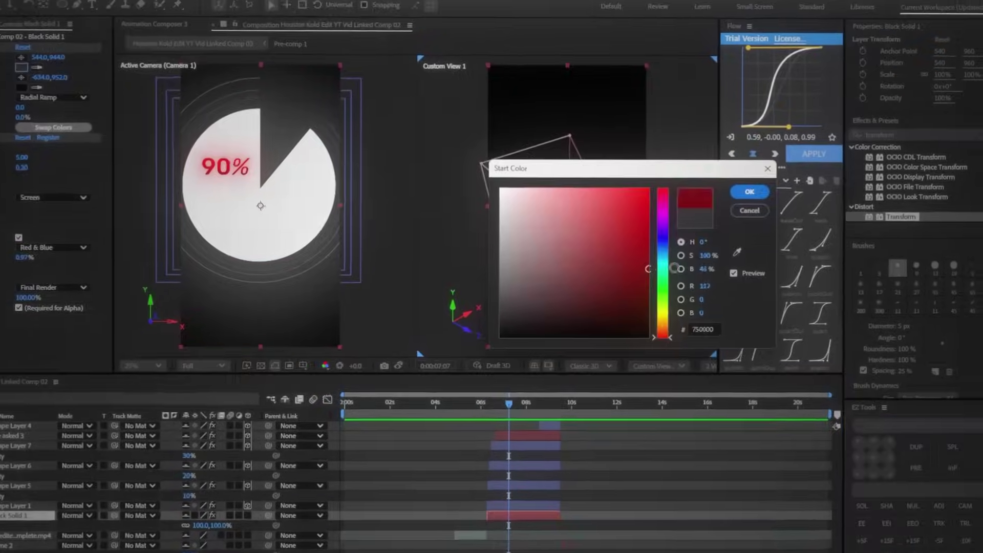
{"action": "left_click_drag", "start_coordinate": [671, 194], "coordinate": [676, 301]}
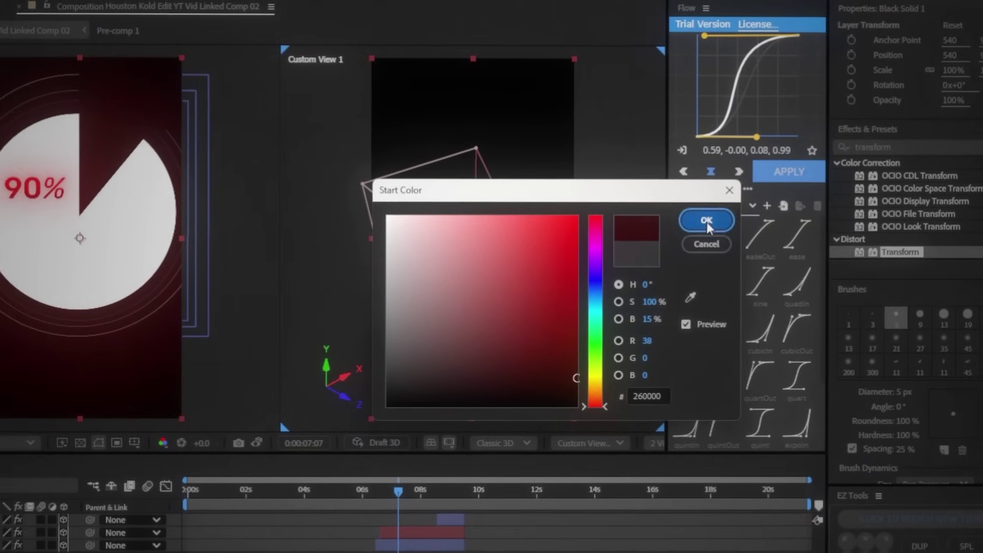
{"action": "left_click", "coordinate": [662, 217]}
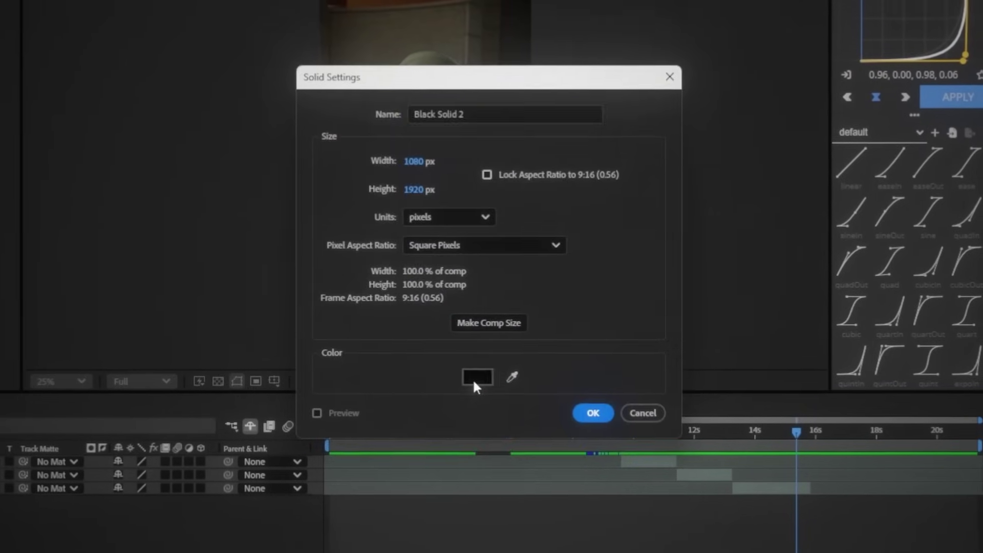
Create a white full-size solid, set its orientation to 90 to lay it flat, and duplicate it
{"action": "left_click", "coordinate": [482, 358]}
{"action": "left_click", "coordinate": [867, 175]}
{"action": "left_click", "coordinate": [597, 394]}
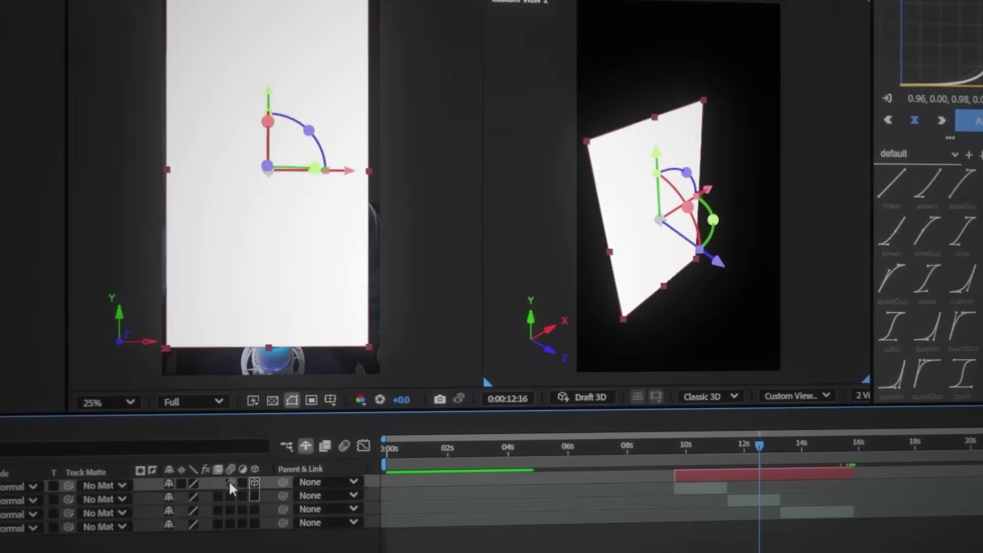
{"action": "type", "text": "90"}
{"action": "key", "text": "Return"}
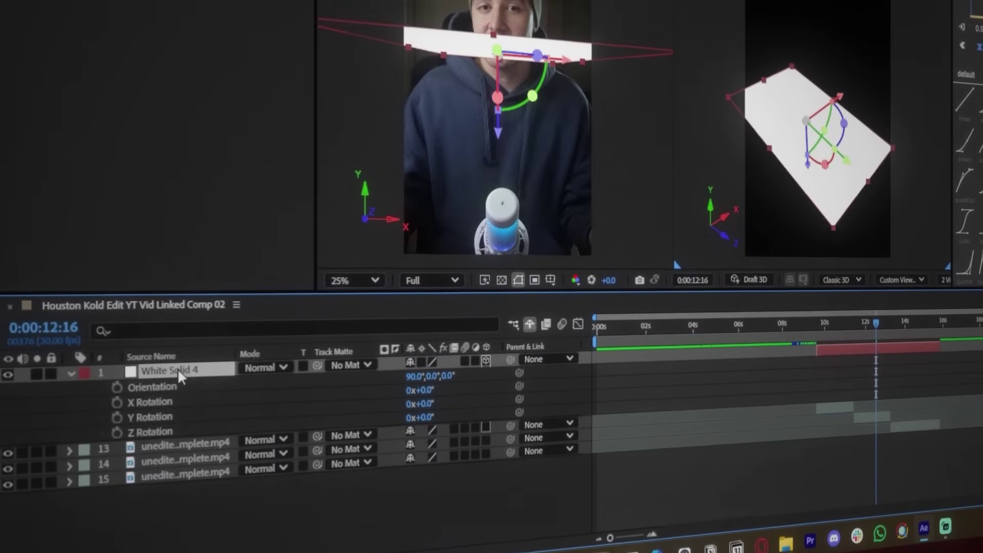
{"action": "key", "text": "ctrl+d"}
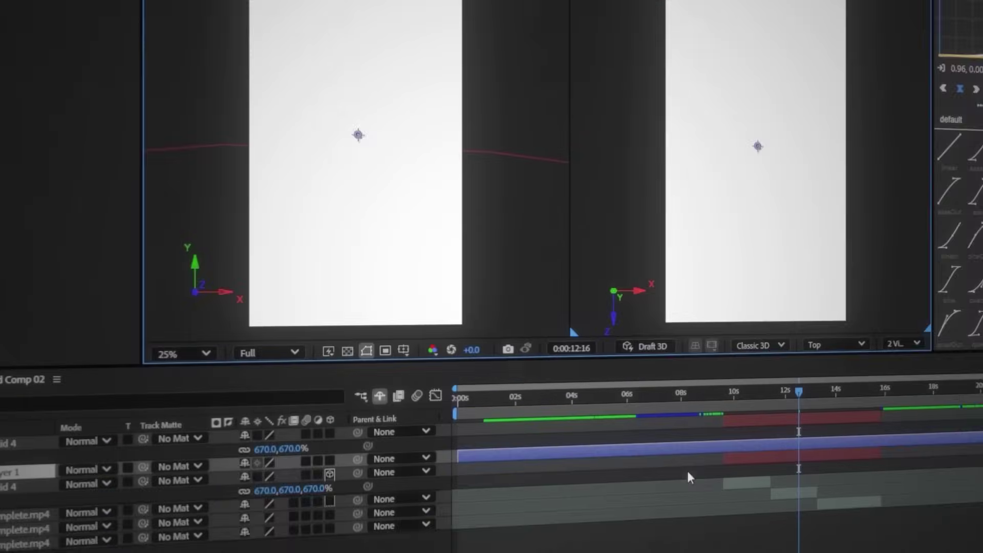
Pre-compose the layers into Pre-comp 4, use the Advanced 3D renderer, and show a Top view alongside
{"action": "right_click", "coordinate": [687, 468]}
{"action": "left_click", "coordinate": [865, 407]}
{"action": "left_click", "coordinate": [772, 282]}
{"action": "left_click", "coordinate": [818, 278]}
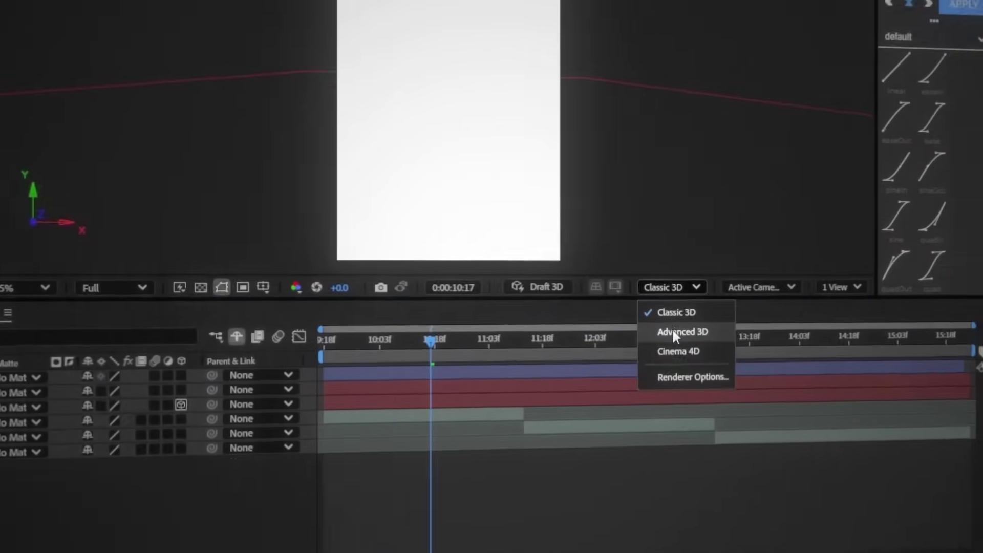
{"action": "left_click", "coordinate": [822, 316]}
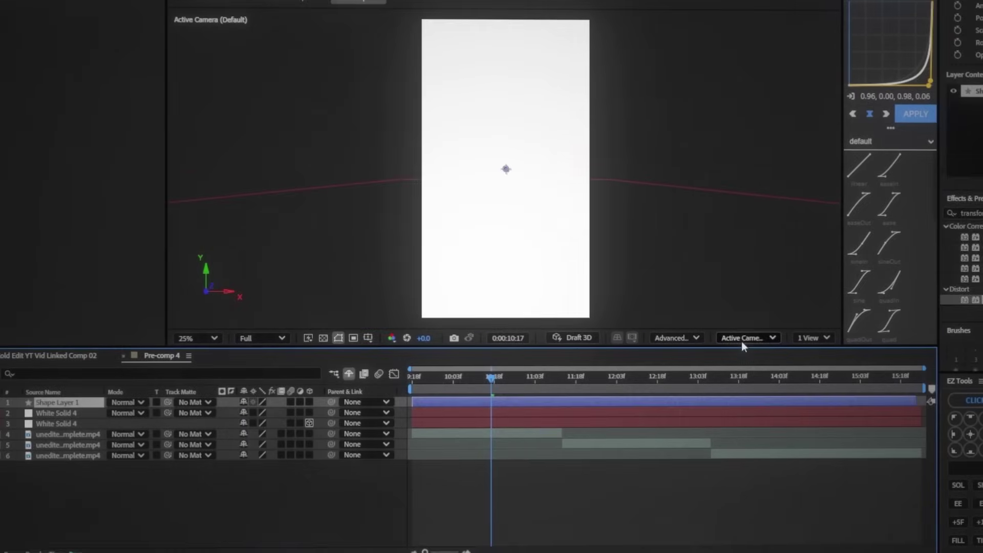
{"action": "left_click", "coordinate": [741, 338]}
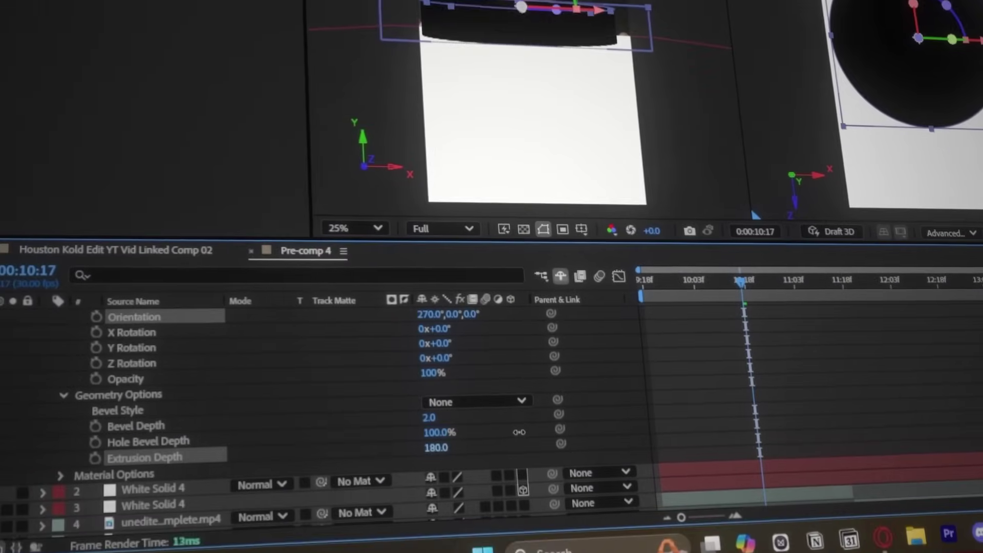
Lower the disc, set its fill colour, scale Shape Layer 2 to 40%, and duplicate it twice
{"action": "left_click_drag", "start_coordinate": [468, 136], "coordinate": [463, 220]}
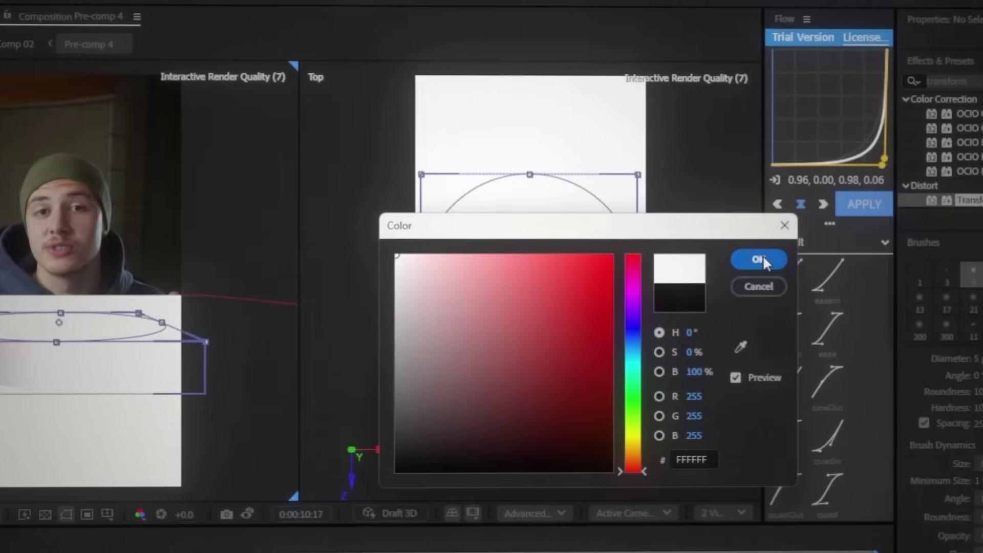
{"action": "left_click", "coordinate": [760, 258]}
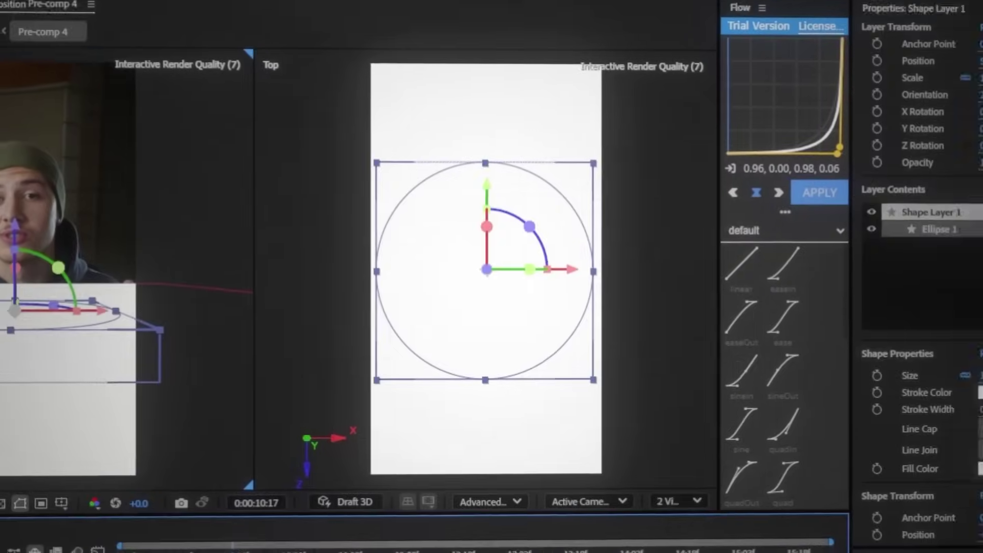
{"action": "key", "text": "s"}
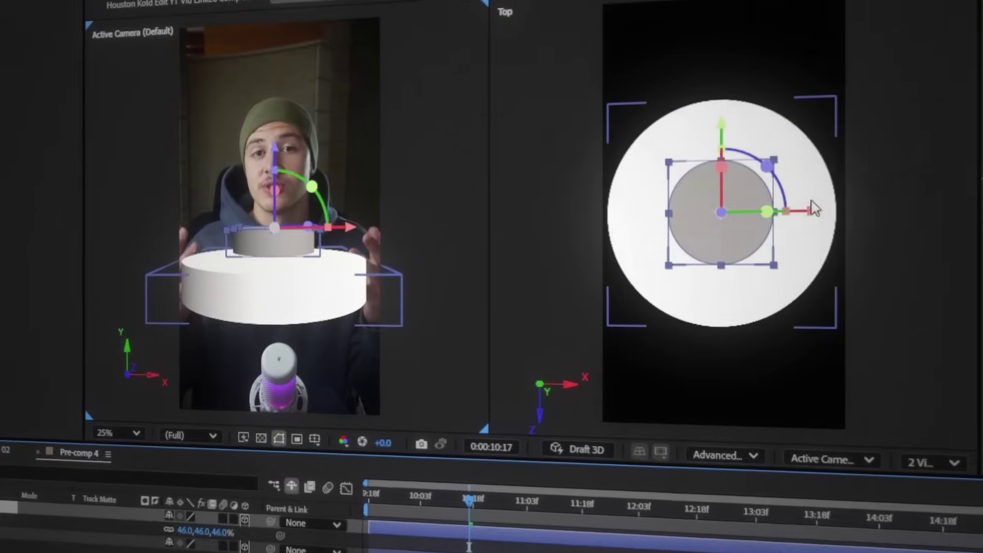
{"action": "left_click_drag", "start_coordinate": [957, 174], "coordinate": [901, 200]}
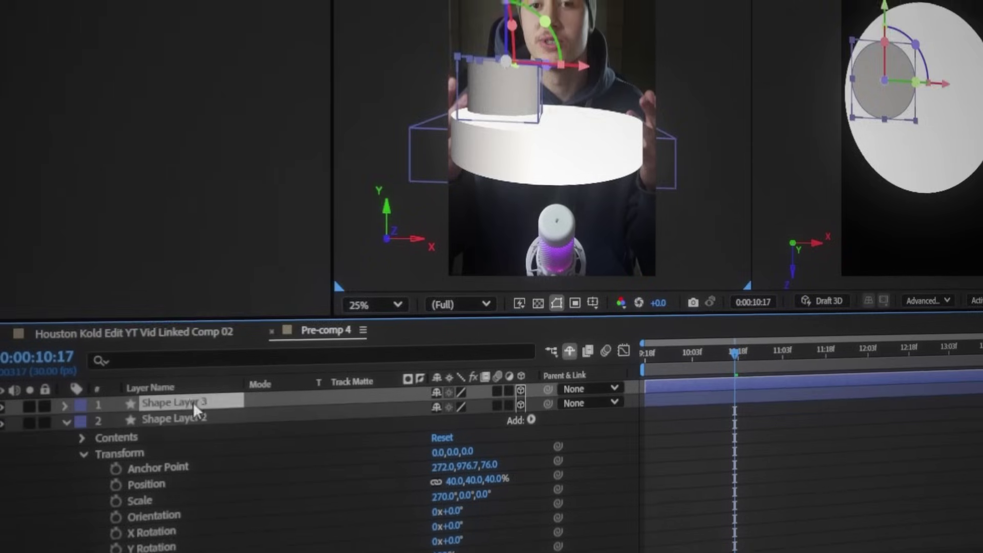
{"action": "key", "text": "ctrl+d"}
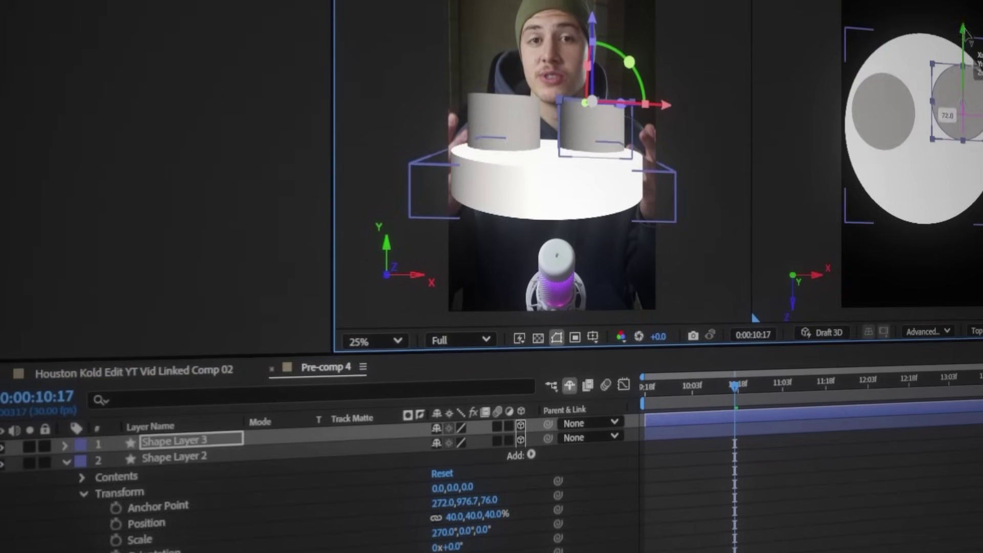
{"action": "key", "text": "ctrl+d"}
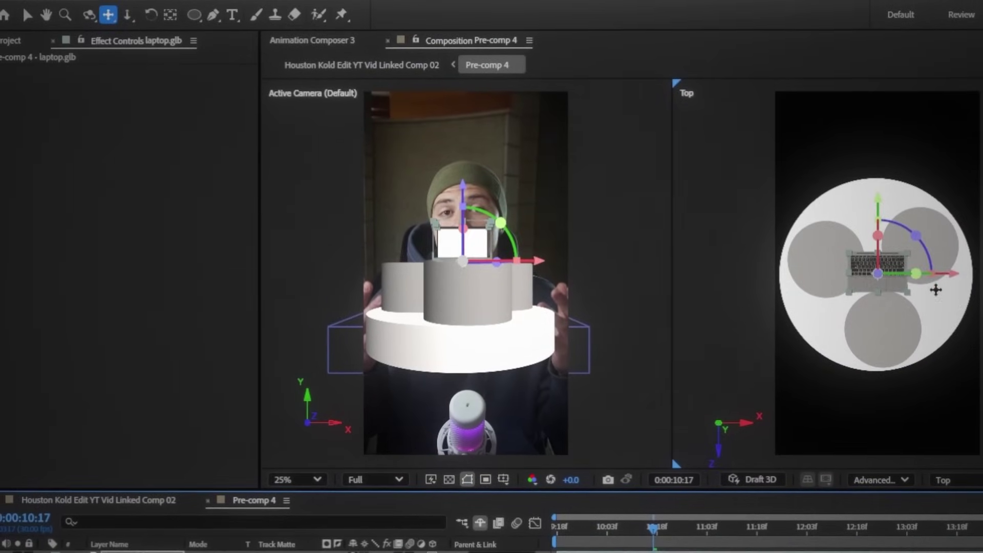
Place the laptop over the upper-left disc at Z orientation 100° and move the model over the upper-right disc
{"action": "left_click_drag", "start_coordinate": [936, 290], "coordinate": [878, 276]}
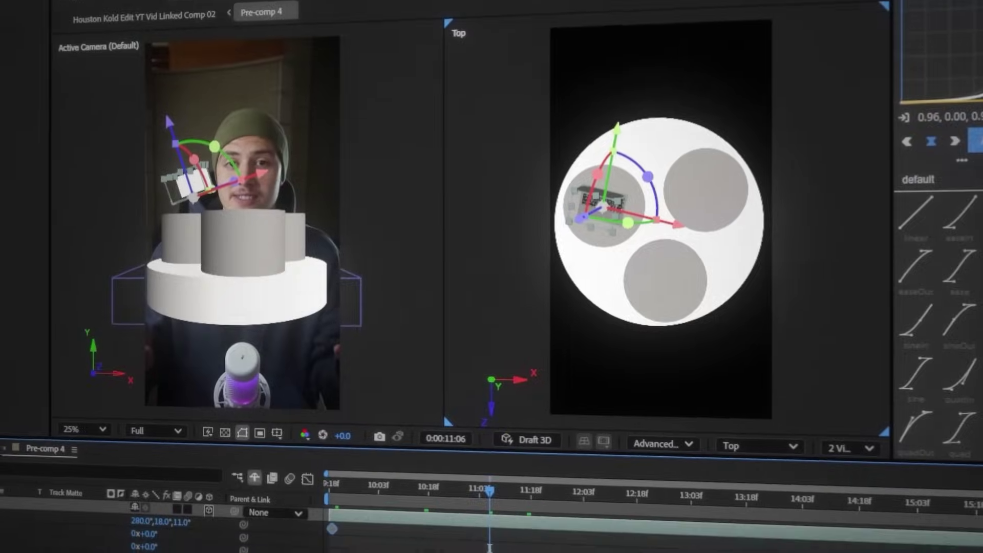
{"action": "left_click", "coordinate": [182, 521]}
{"action": "type", "text": "100"}
{"action": "key", "text": "Return"}
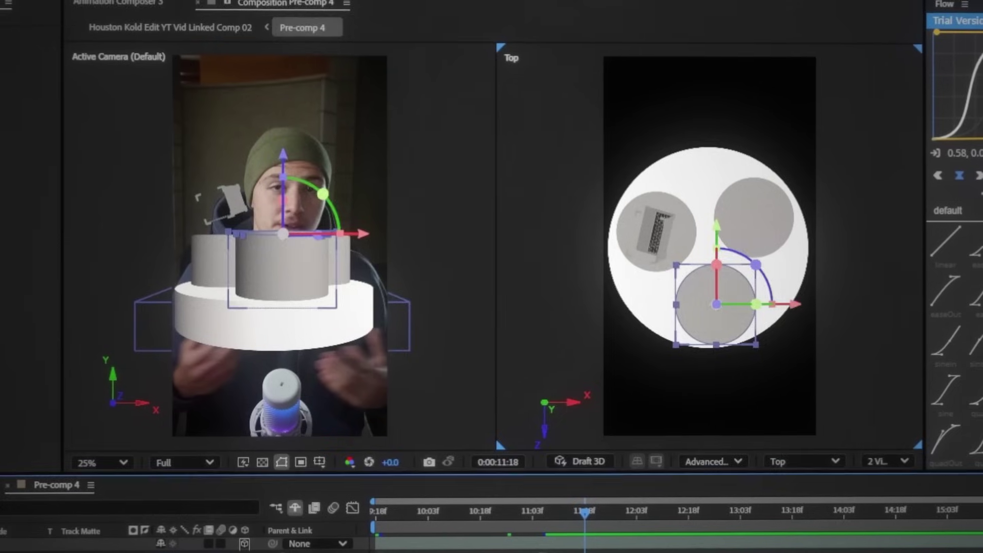
{"action": "left_click_drag", "start_coordinate": [716, 304], "coordinate": [753, 217]}
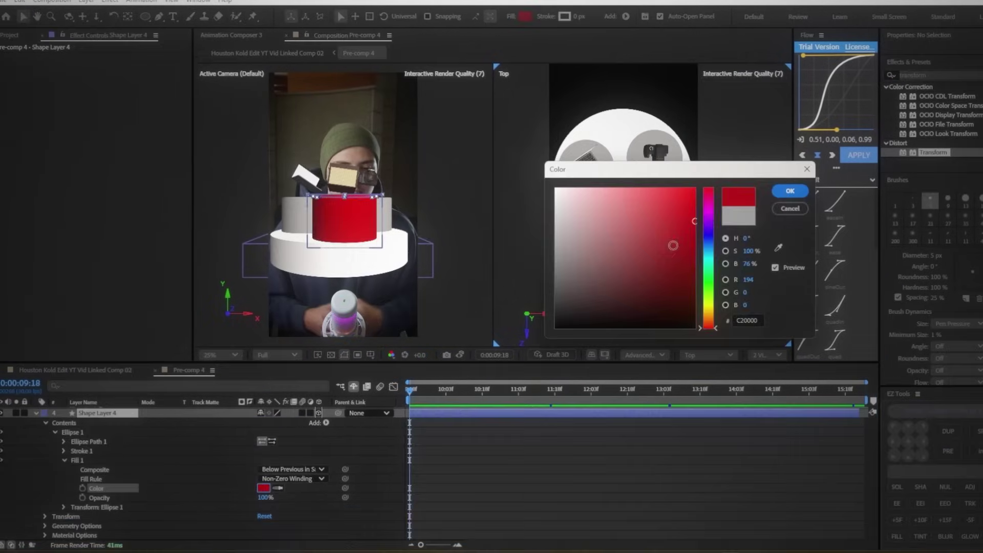
Apply the red fill to the cylinder, duplicate it, and raise the copy above the models
{"action": "left_click", "coordinate": [791, 191]}
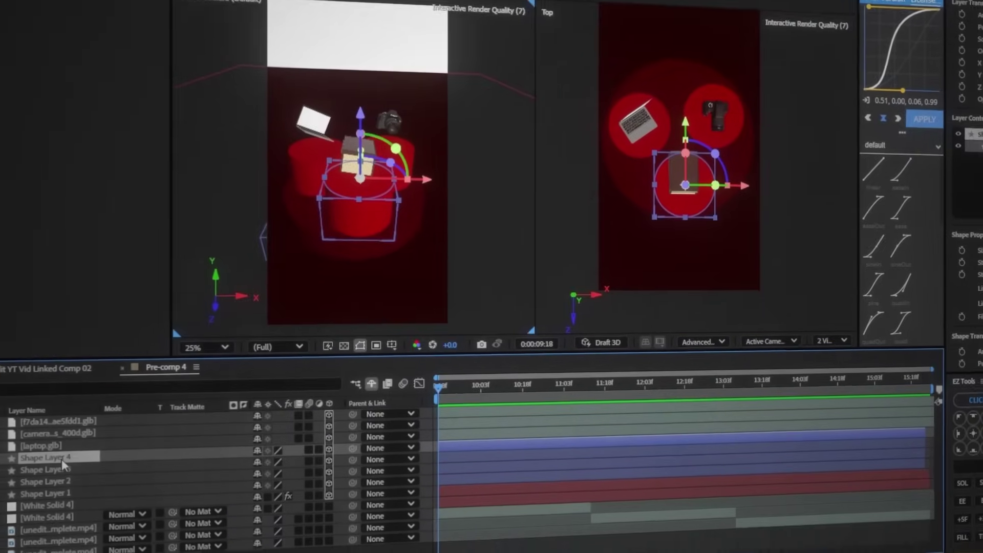
{"action": "key", "text": "ctrl+d"}
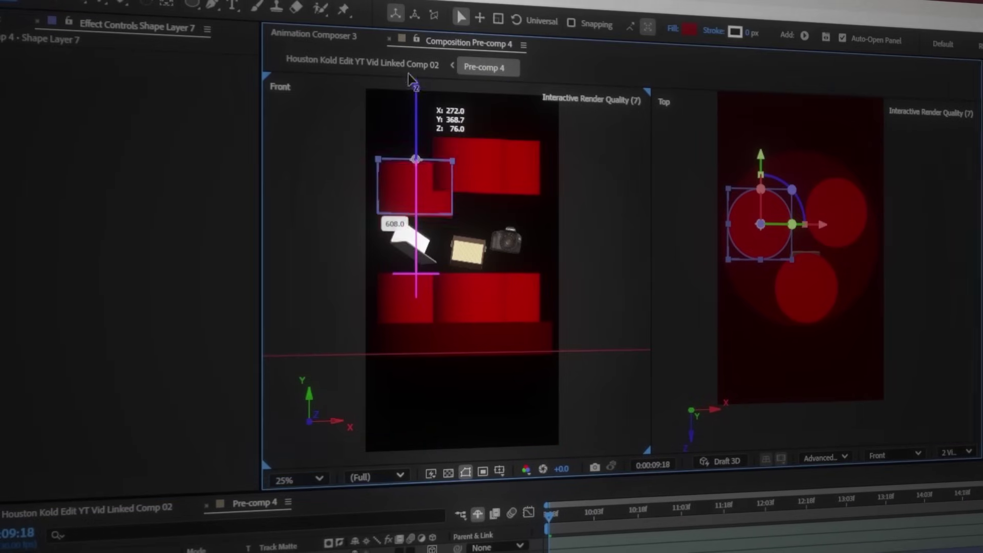
{"action": "left_click_drag", "start_coordinate": [409, 79], "coordinate": [410, 111]}
Add a new spot light and position it above the red podium
{"action": "right_click", "coordinate": [177, 300]}
{"action": "mouse_move", "coordinate": [215, 307]}
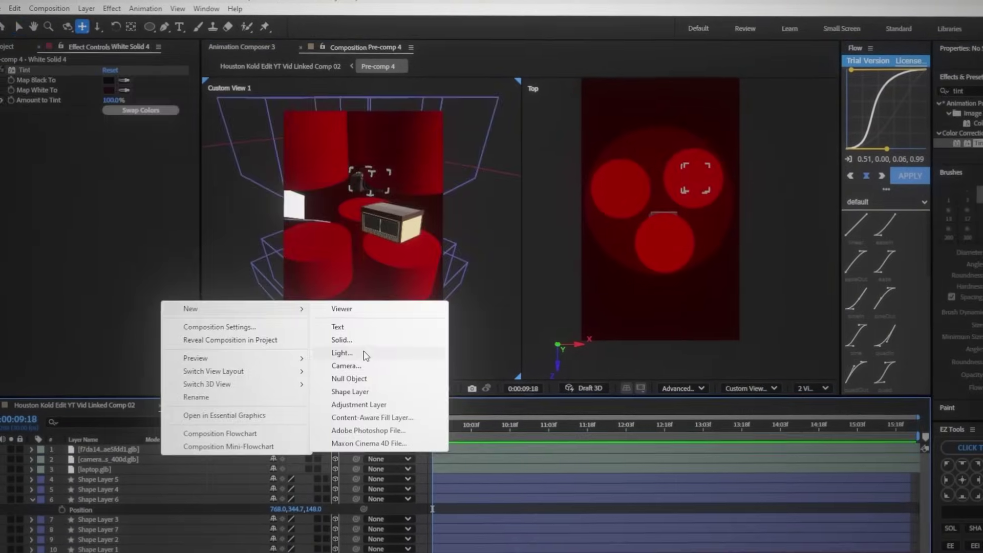
{"action": "left_click", "coordinate": [340, 351]}
{"action": "left_click", "coordinate": [538, 494]}
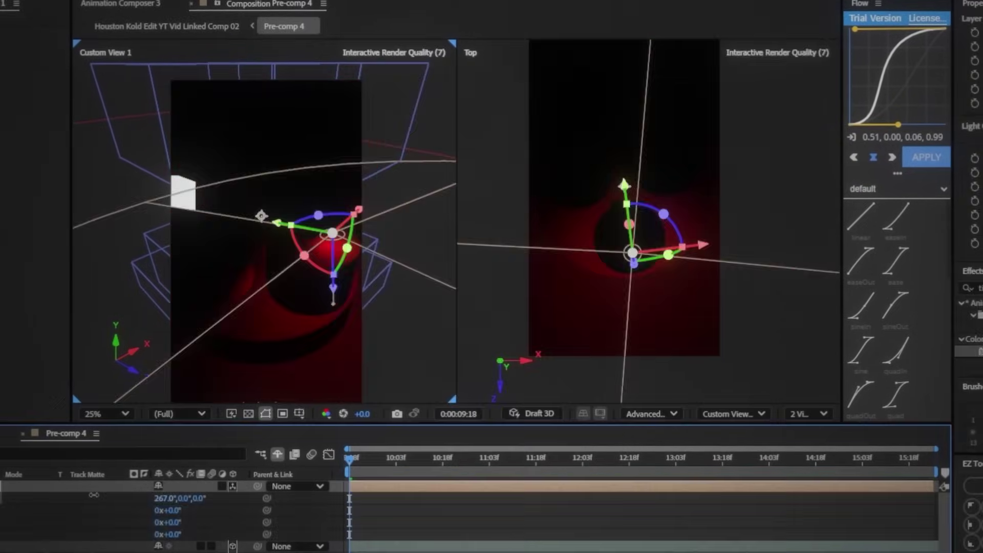
{"action": "left_click_drag", "start_coordinate": [210, 374], "coordinate": [215, 225]}
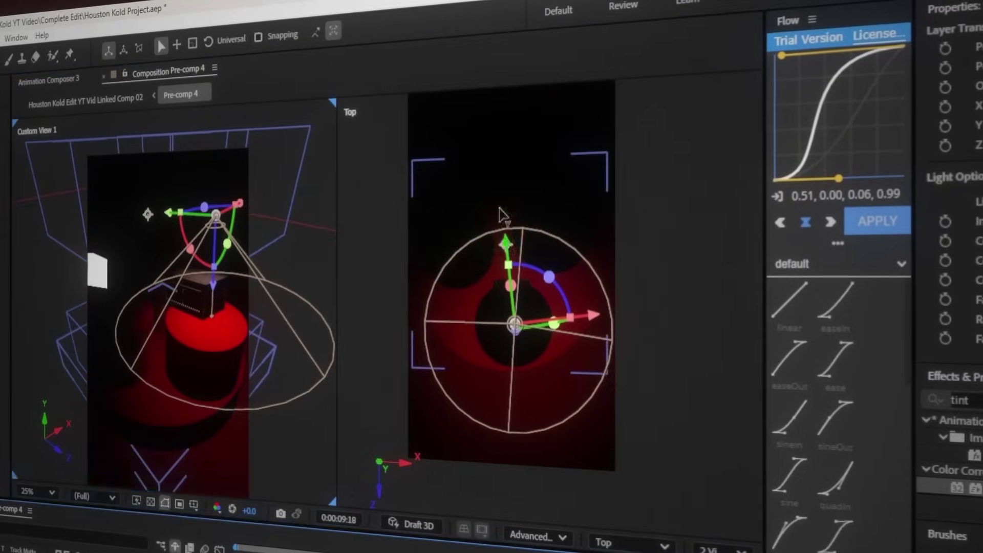
Duplicate the spot light over a cylinder and add a Parallel light
{"action": "key", "text": "ctrl+d"}
{"action": "left_click_drag", "start_coordinate": [515, 320], "coordinate": [501, 218]}
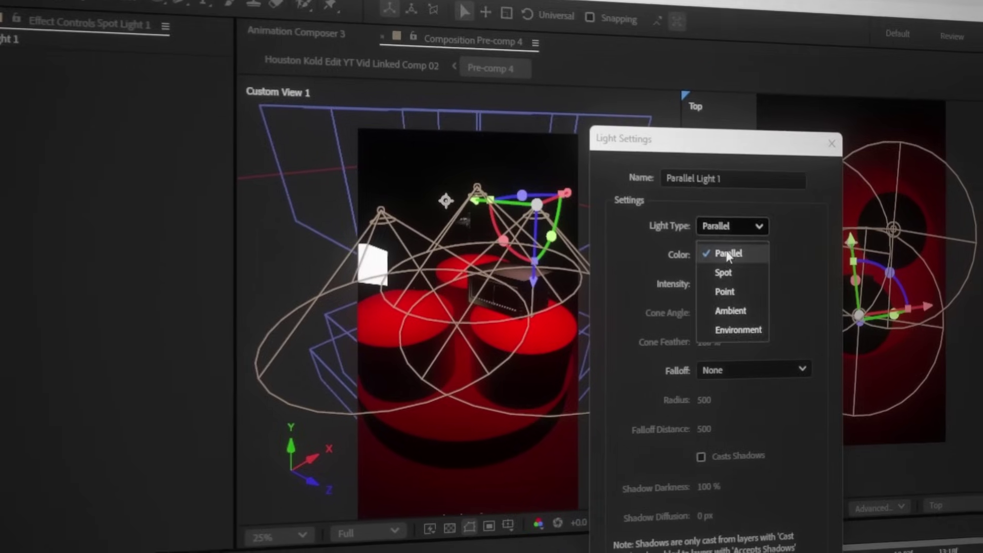
{"action": "left_click", "coordinate": [724, 252]}
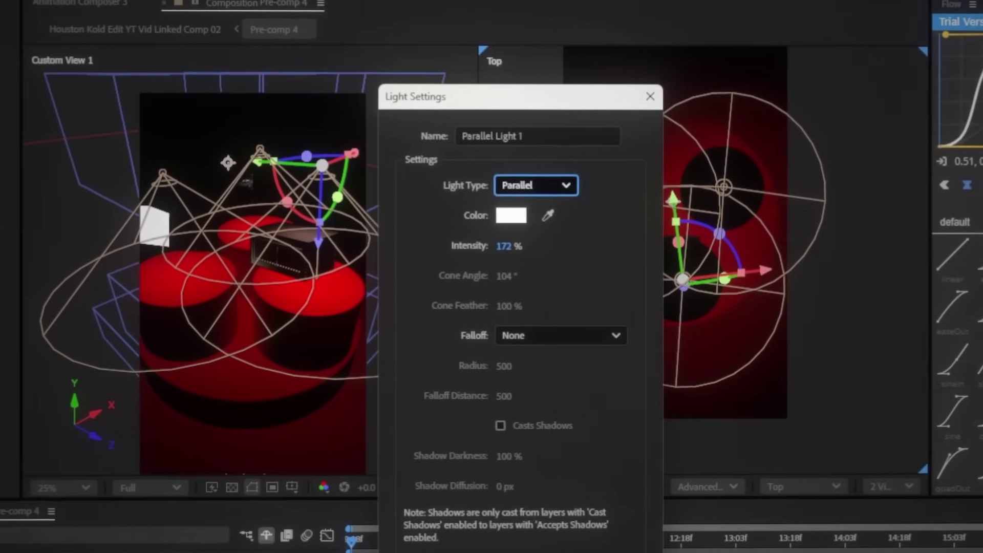
{"action": "key", "text": "Return"}
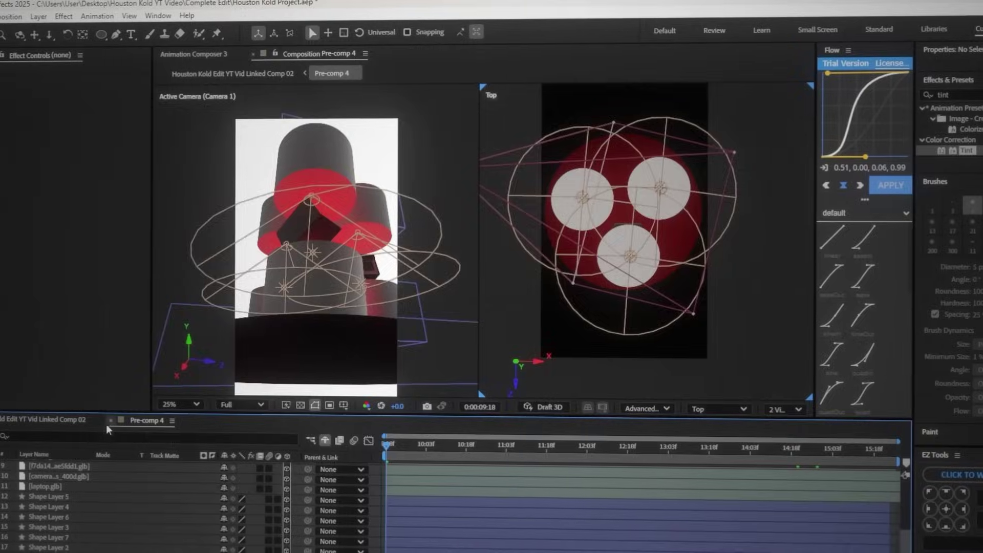
Visit the parent comp, then bring up the layer panel's New menu to add extra lights
{"action": "left_click", "coordinate": [8, 442]}
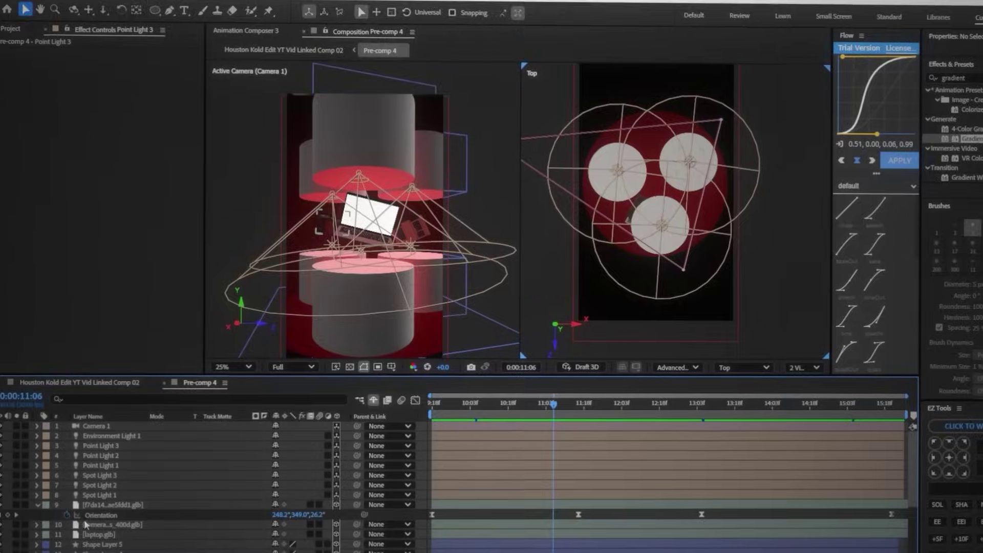
{"action": "right_click", "coordinate": [187, 338]}
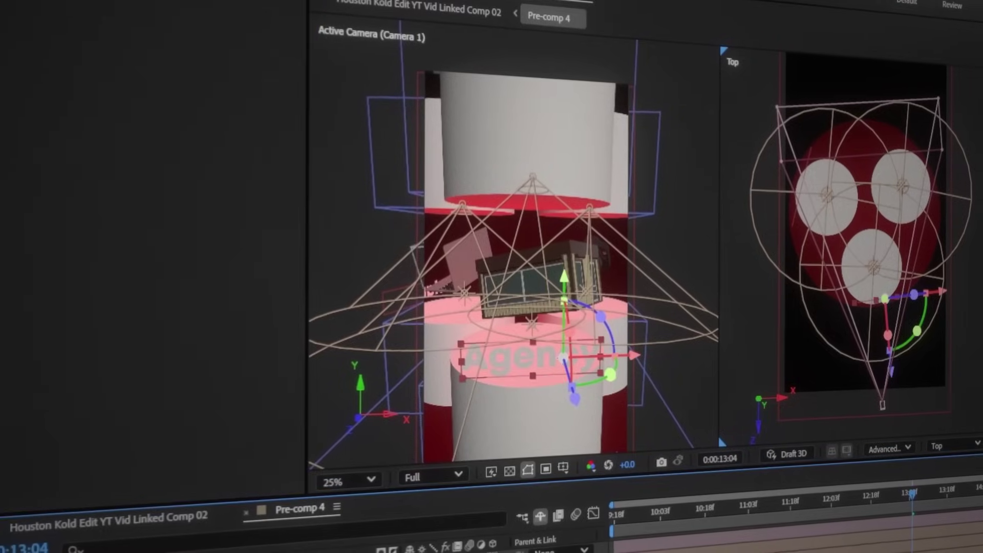
Drag the selected lights in the Top view so they sit above the podium
{"action": "left_click_drag", "start_coordinate": [917, 102], "coordinate": [921, 87]}
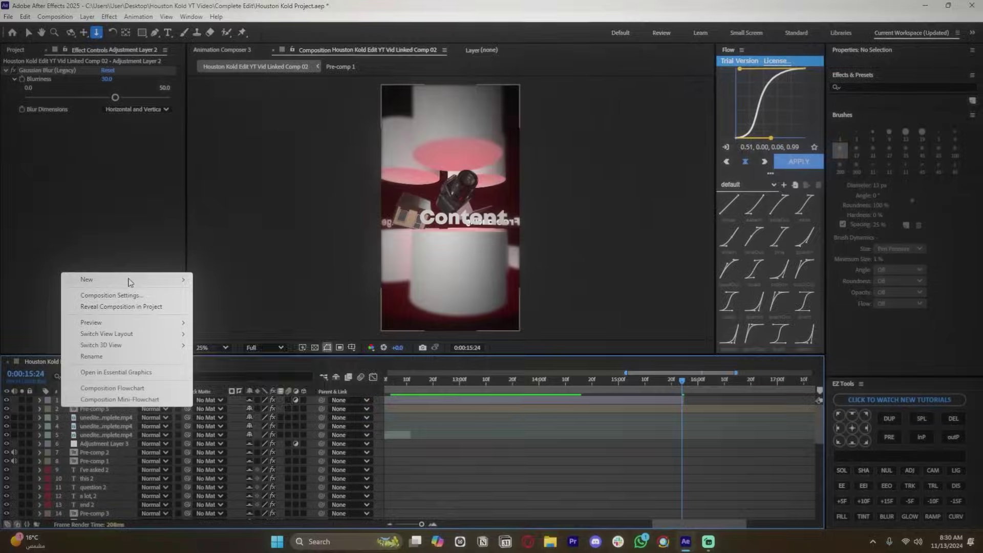
Add Null 4 below Adjustment Layer 2 and parent Pre-comp 5 to it
{"action": "mouse_move", "coordinate": [87, 274]}
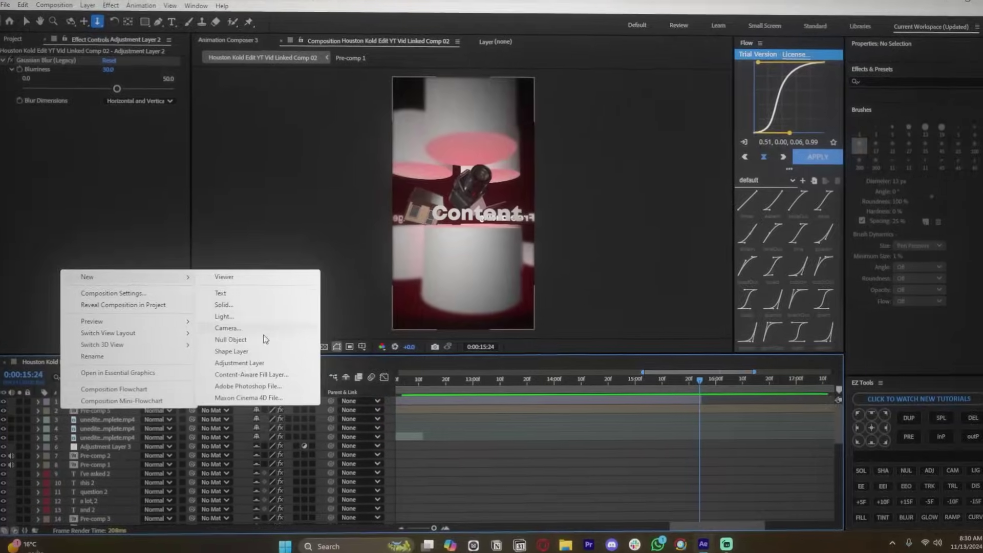
{"action": "left_click", "coordinate": [228, 338]}
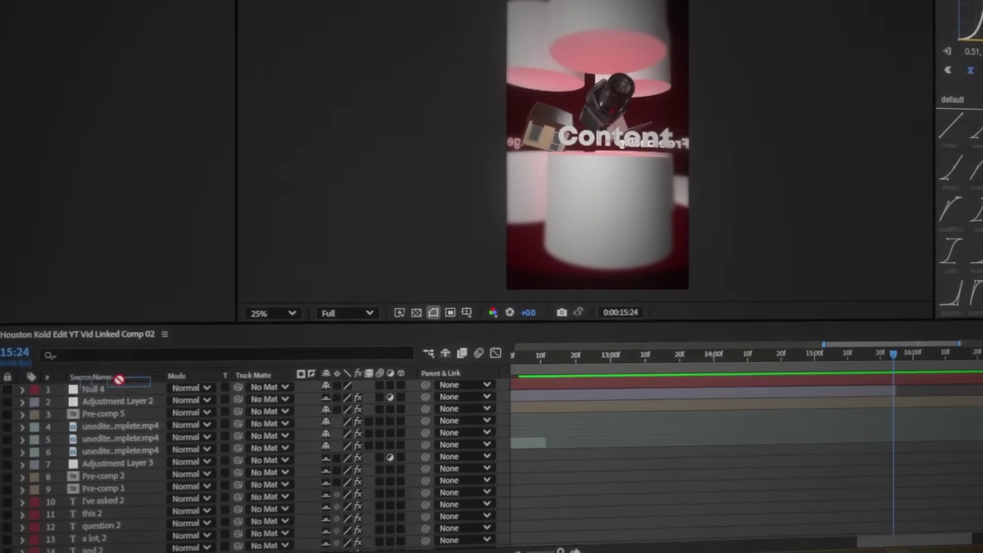
{"action": "left_click_drag", "start_coordinate": [122, 412], "coordinate": [123, 425]}
{"action": "left_click_drag", "start_coordinate": [439, 437], "coordinate": [131, 424]}
{"action": "left_click_drag", "start_coordinate": [110, 366], "coordinate": [109, 367]}
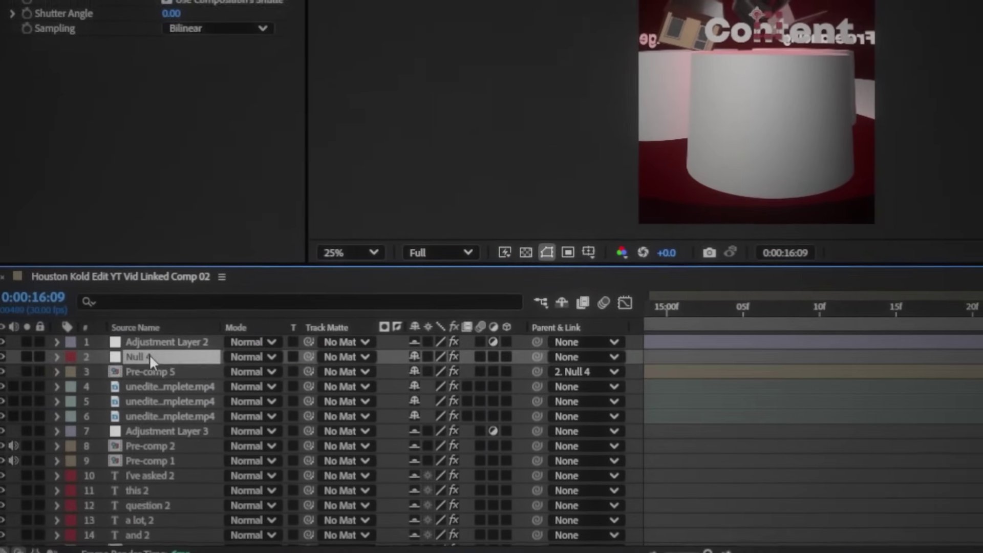
Scale Null 4 down to 77% and add a new white solid layer
{"action": "left_click", "coordinate": [102, 367]}
{"action": "key", "text": "p"}
{"action": "key", "text": "s"}
{"action": "key", "text": "shift+p"}
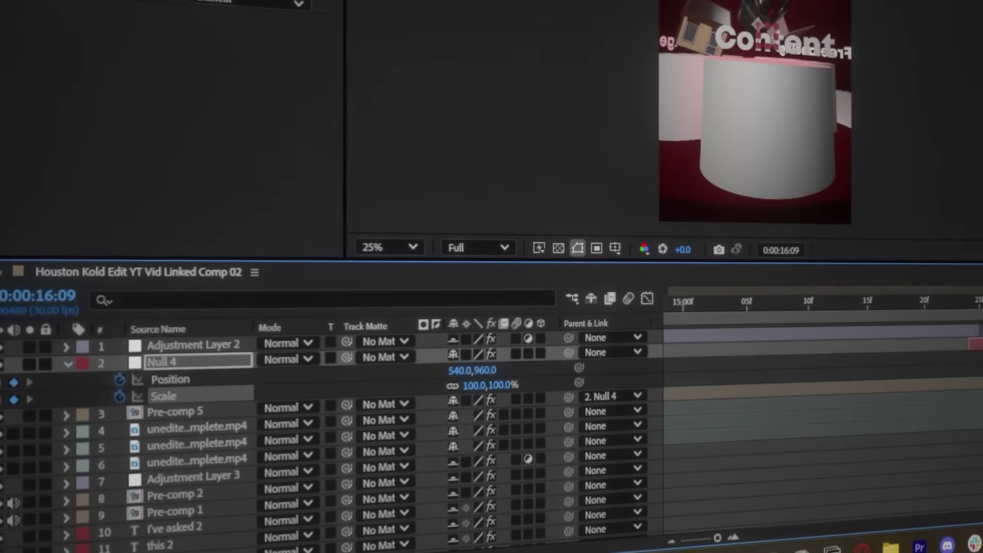
{"action": "left_click_drag", "start_coordinate": [494, 385], "coordinate": [476, 385]}
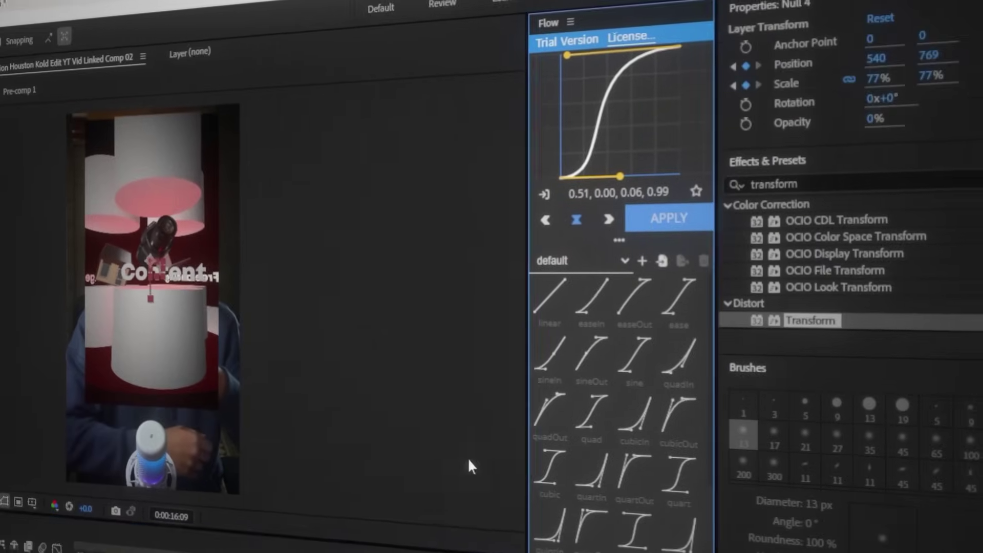
{"action": "key", "text": "ctrl+y"}
{"action": "key", "text": "Return"}
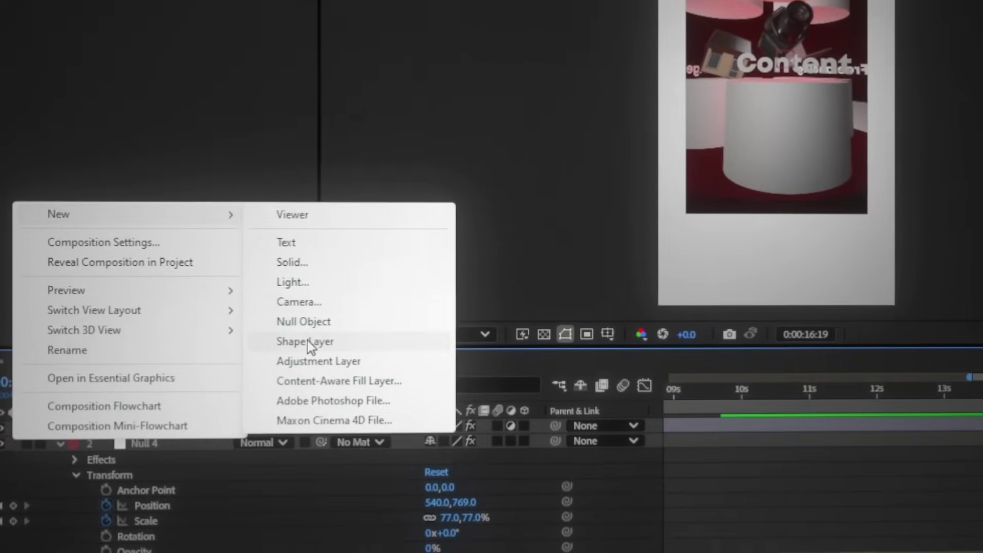
Create a shape-layer polystar with 3 points and retime its keyframe later
{"action": "left_click", "coordinate": [307, 340]}
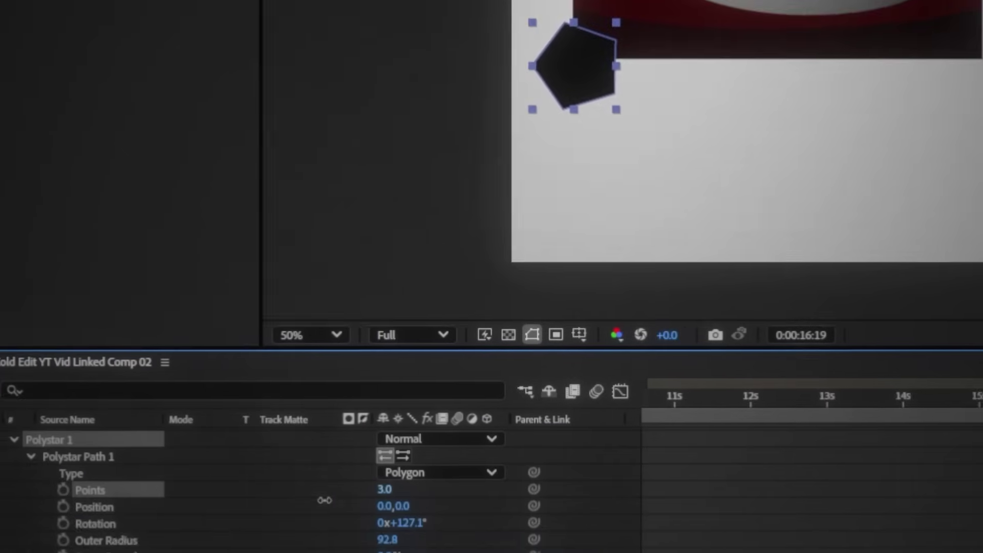
{"action": "left_click_drag", "start_coordinate": [445, 372], "coordinate": [474, 372]}
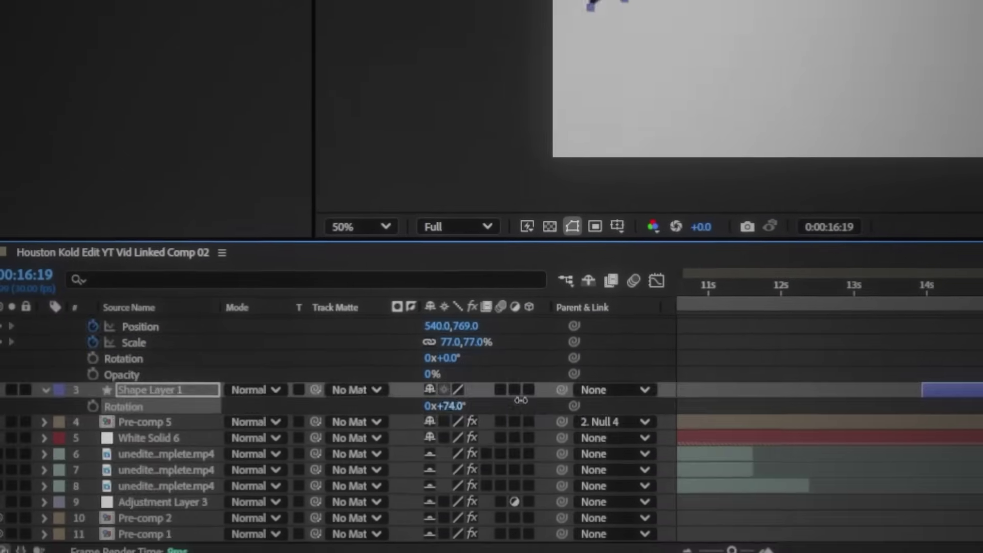
{"action": "left_click_drag", "start_coordinate": [445, 406], "coordinate": [453, 406]}
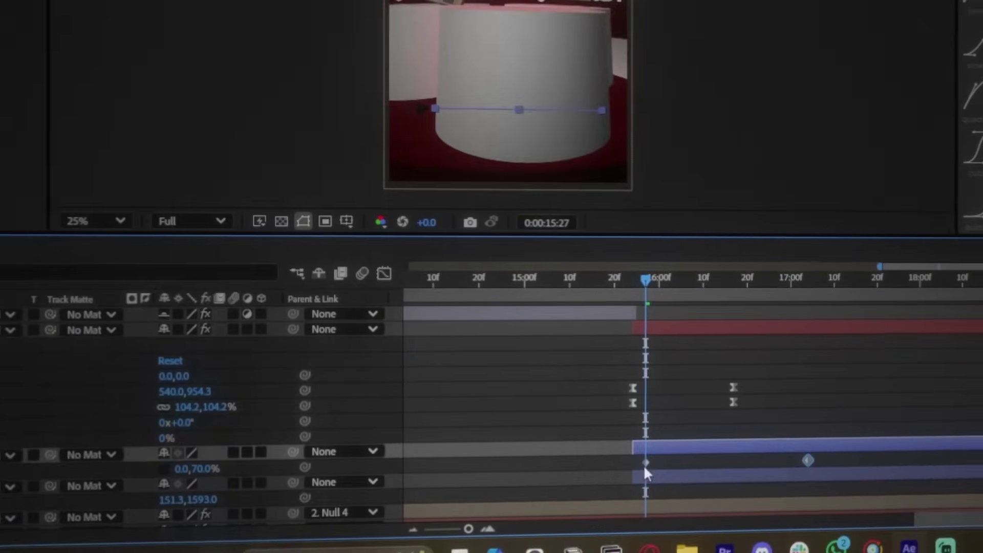
{"action": "left_click_drag", "start_coordinate": [644, 465], "coordinate": [716, 468]}
{"action": "key", "text": "k"}
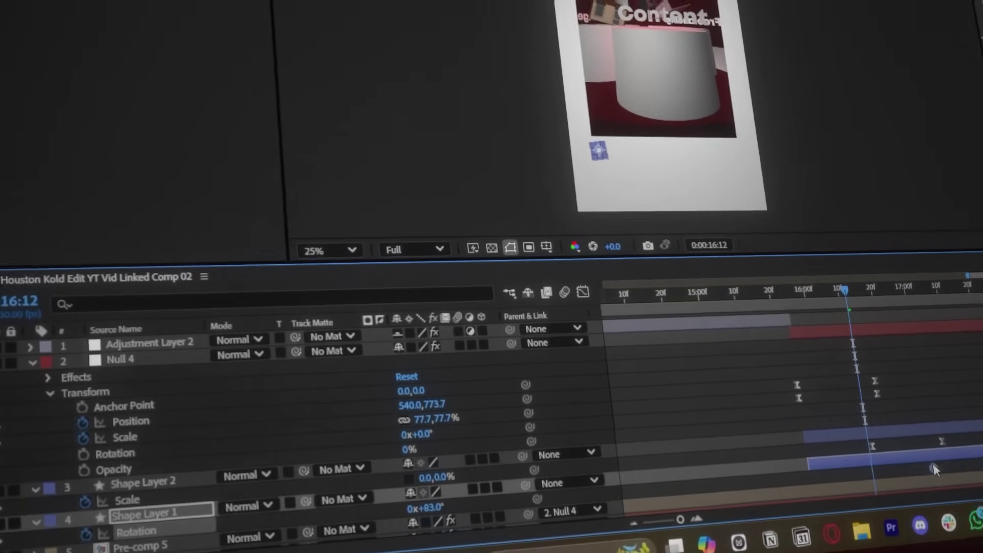
Set the triangle's rotation to 180° and choose its colour at 16:11
{"action": "left_click", "coordinate": [460, 497]}
{"action": "type", "text": "180"}
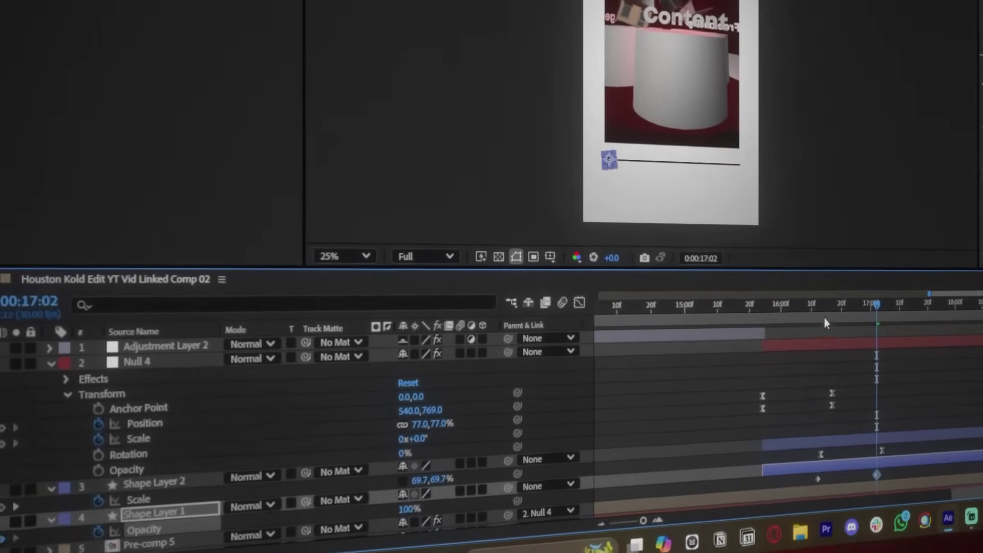
{"action": "left_click", "coordinate": [729, 358]}
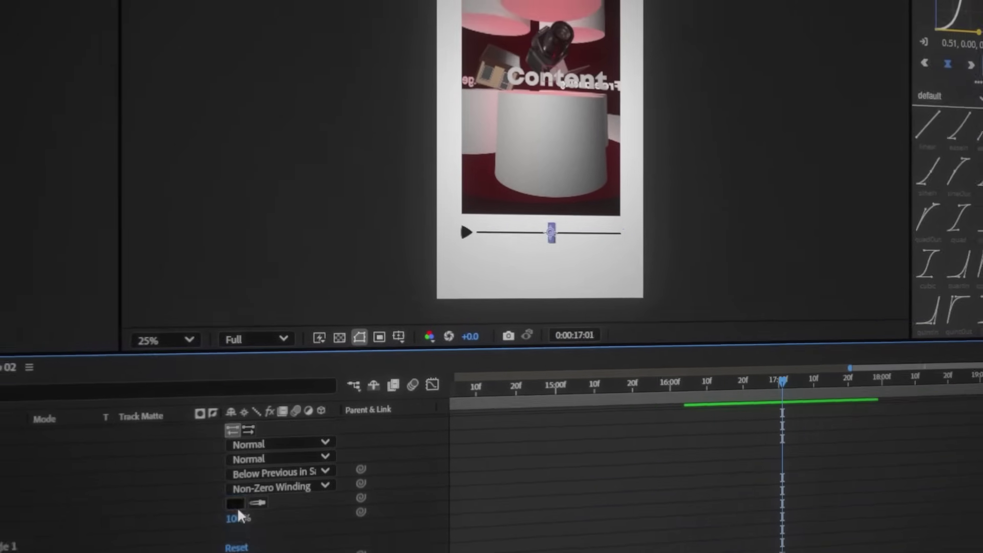
{"action": "left_click", "coordinate": [235, 504]}
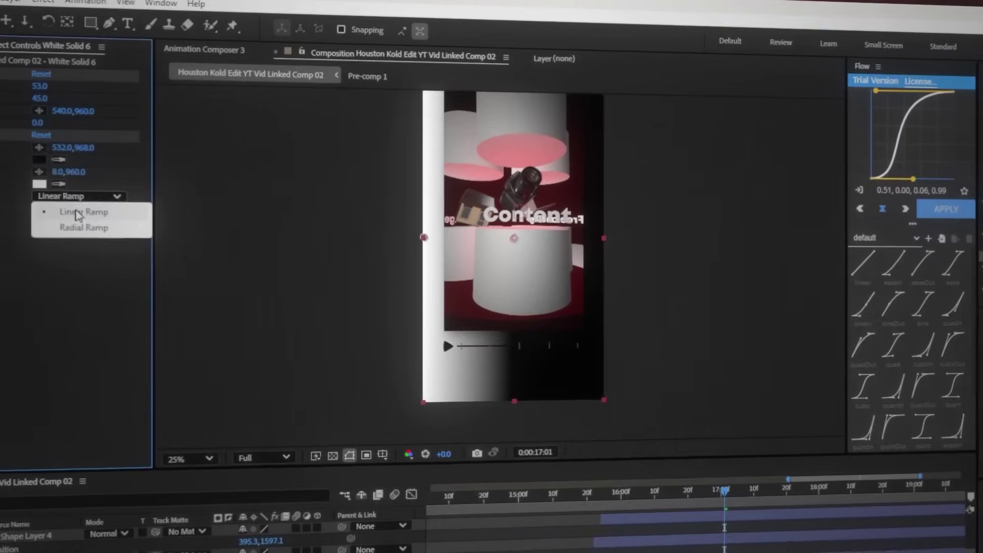
Make White Solid 6's Gradient Ramp radial with a new End Color, and apply Deep Glow to the bar
{"action": "left_click", "coordinate": [87, 226]}
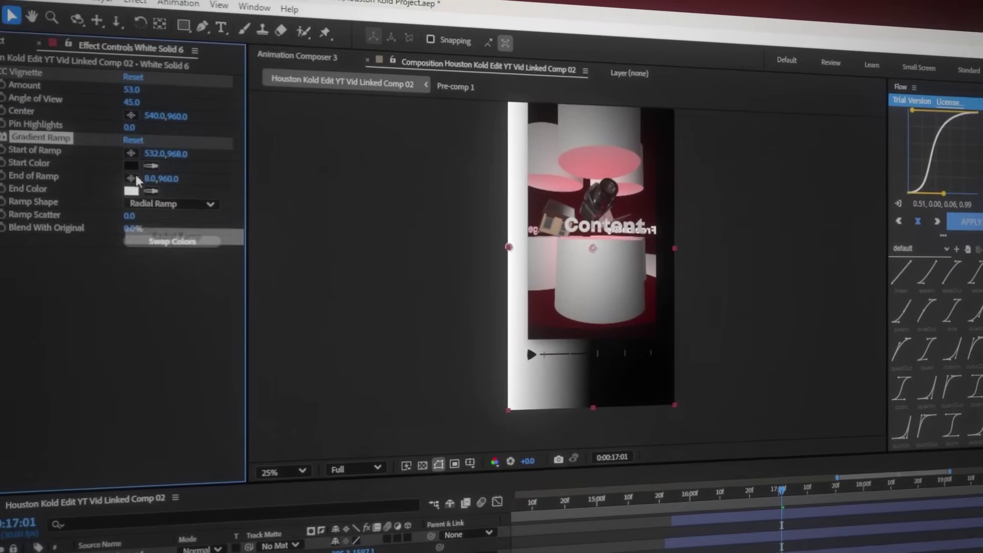
{"action": "left_click", "coordinate": [132, 191]}
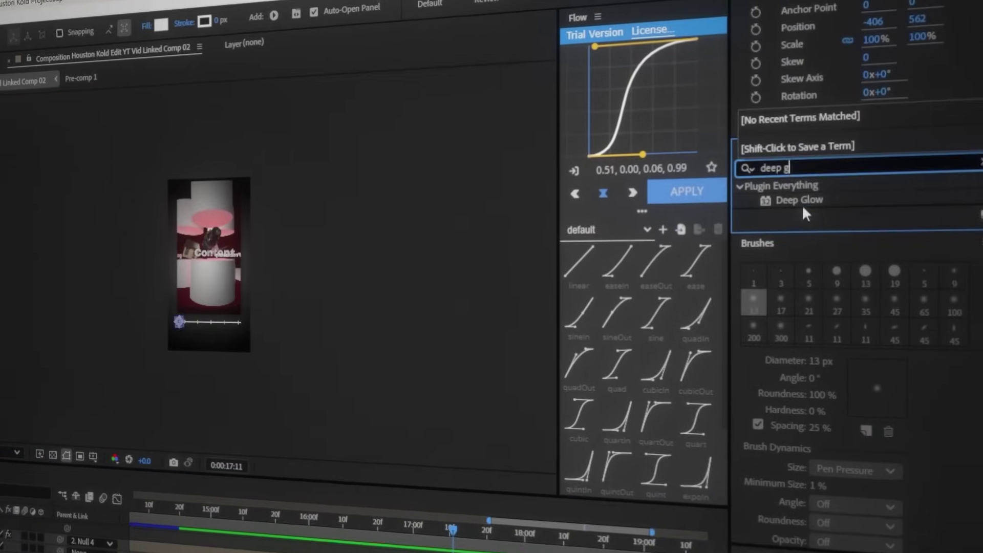
{"action": "left_click_drag", "start_coordinate": [802, 204], "coordinate": [764, 222]}
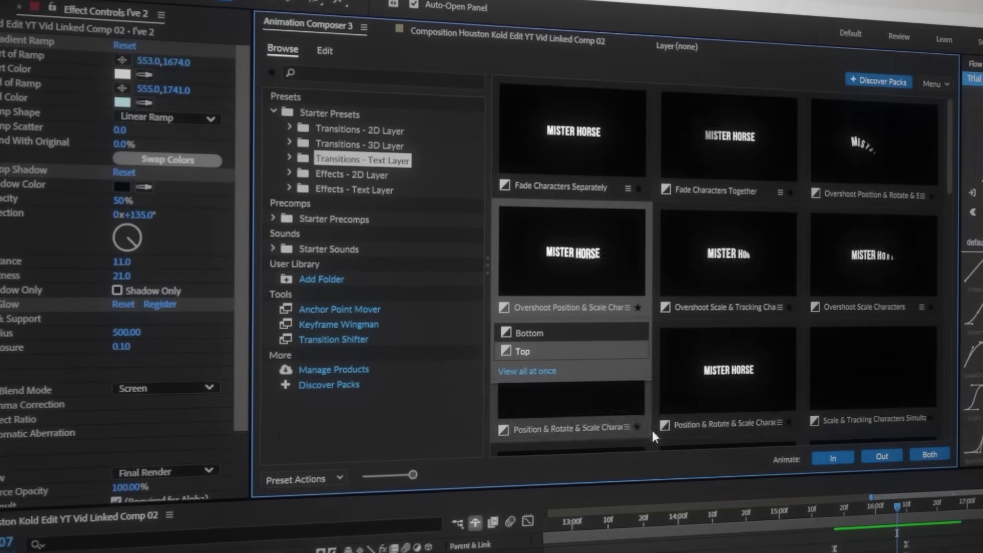
Apply the chosen Transitions - Text Layer preset as an In animation on the I've 2 caption
{"action": "left_click", "coordinate": [822, 461]}
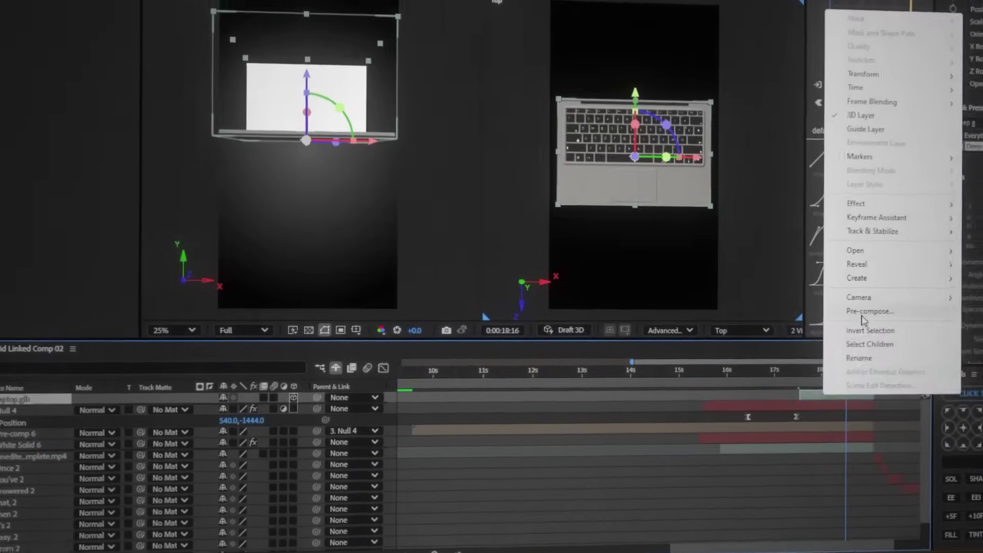
Pre-compose laptop.glb into Pre-comp 7 and tilt its Orientation Y to 11°
{"action": "left_click", "coordinate": [862, 316]}
{"action": "key", "text": "Return"}
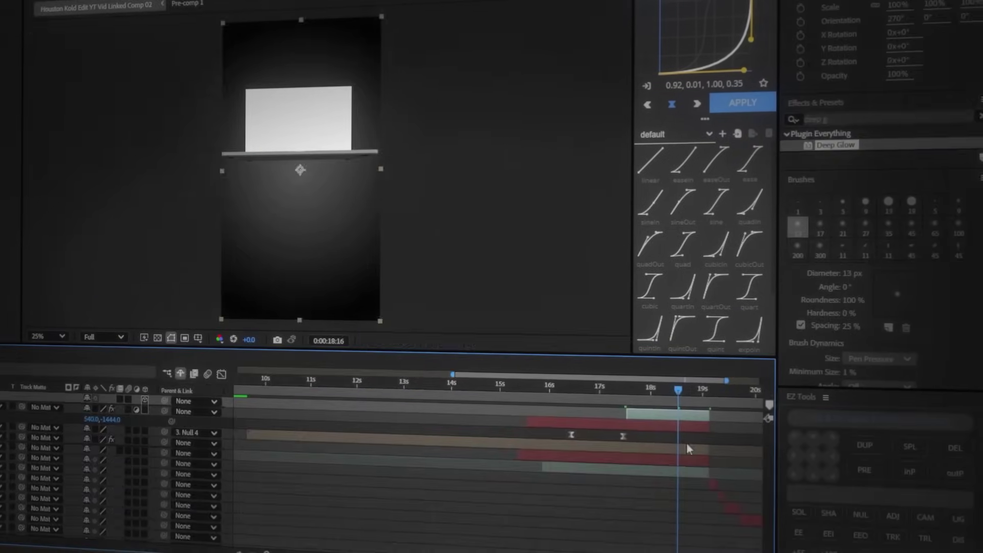
{"action": "key", "text": "r"}
{"action": "left_click_drag", "start_coordinate": [85, 416], "coordinate": [91, 416]}
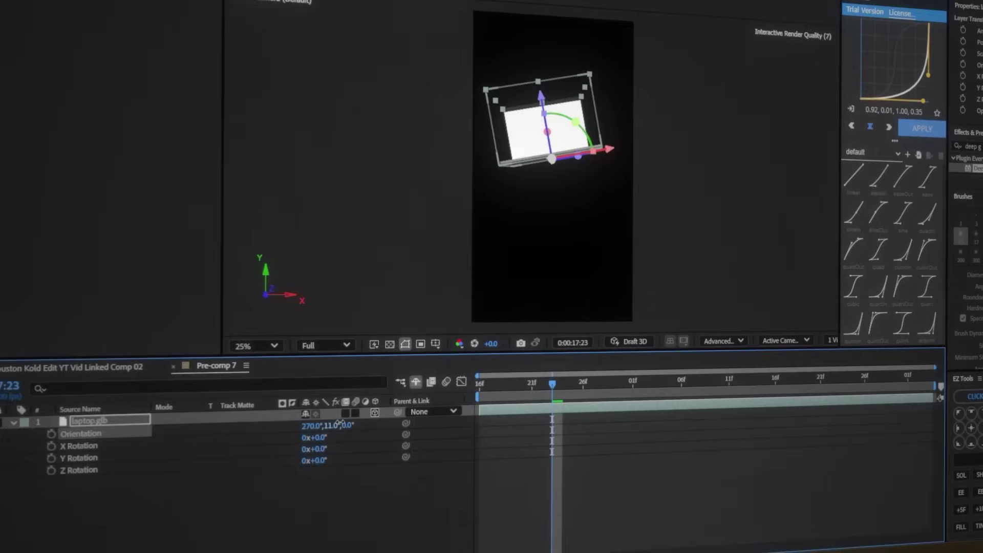
Keyframe the laptop's Position to slide in from off the left edge, then preview
{"action": "left_click", "coordinate": [84, 443]}
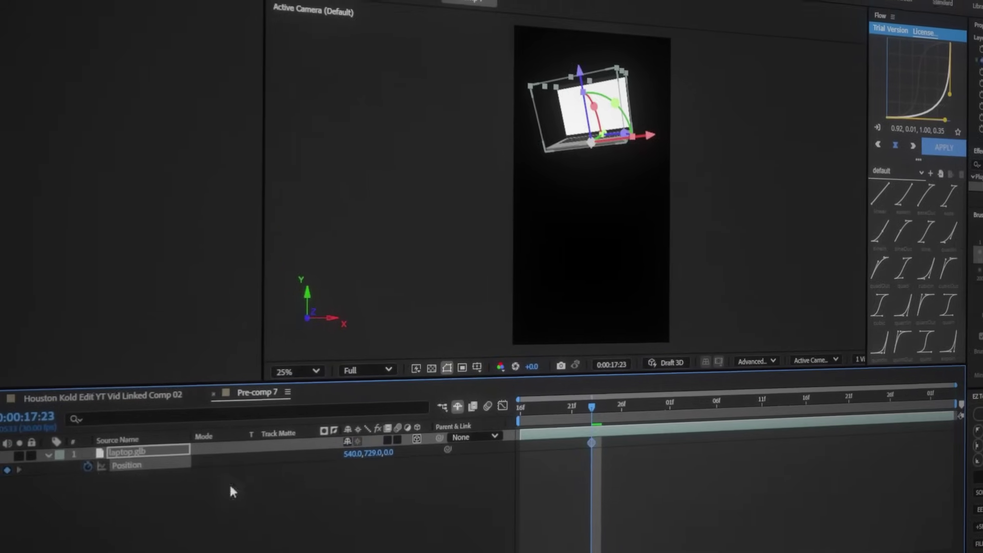
{"action": "key", "text": "Page_Up"}
{"action": "key", "text": "Page_Up"}
{"action": "key", "text": "Page_Up"}
{"action": "key", "text": "Page_Up"}
{"action": "key", "text": "Page_Up"}
{"action": "key", "text": "Page_Up"}
{"action": "key", "text": "Page_Up"}
{"action": "left_click_drag", "start_coordinate": [342, 433], "coordinate": [389, 433]}
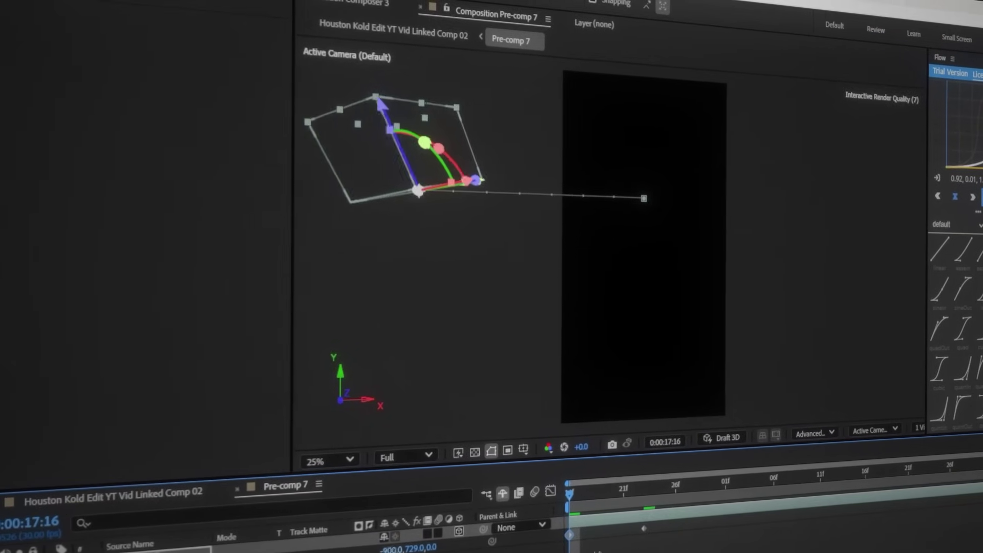
{"action": "key", "text": "space"}
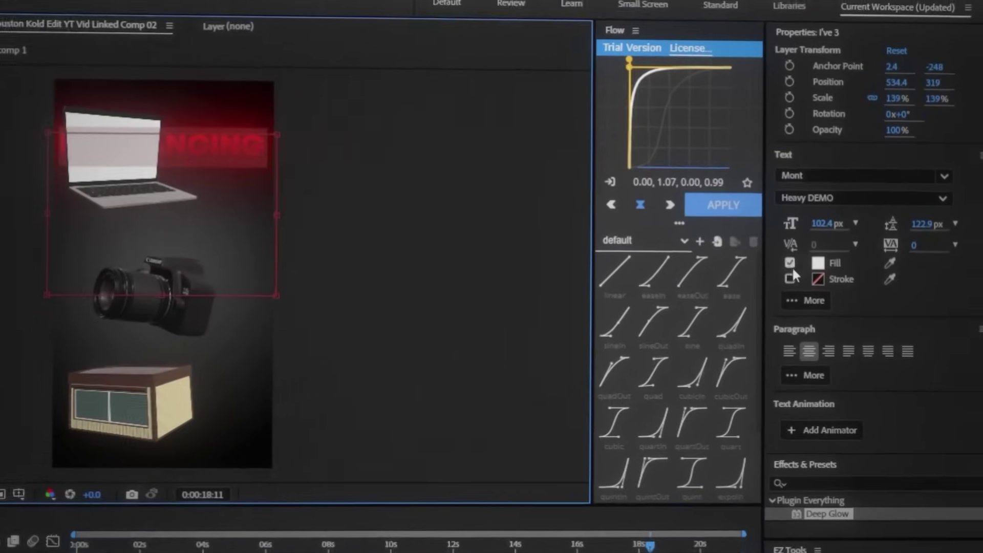
Make the duplicate words stroke-only outlines, pre-compose the stack, and set FishEye Bend to -10
{"action": "left_click", "coordinate": [789, 263]}
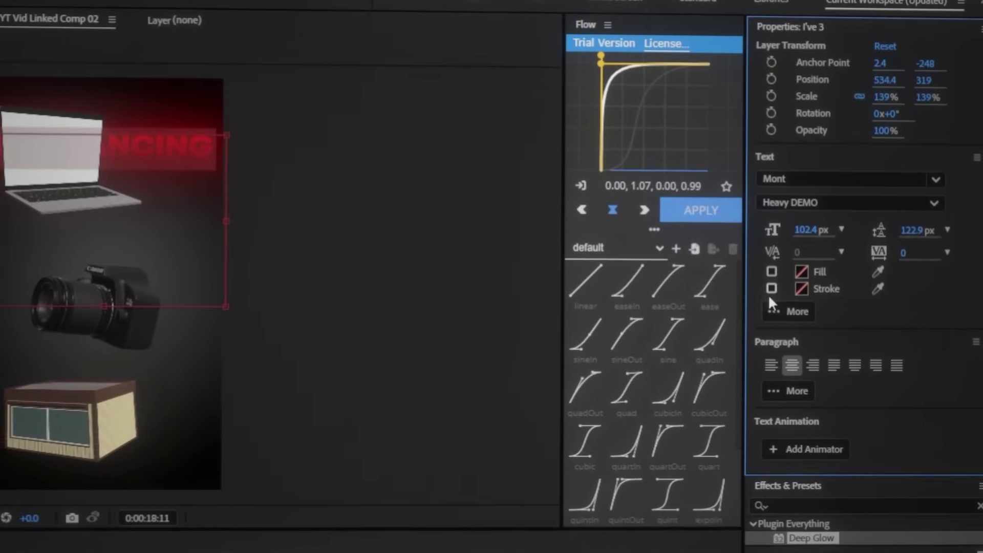
{"action": "left_click", "coordinate": [790, 278]}
{"action": "left_click", "coordinate": [818, 279]}
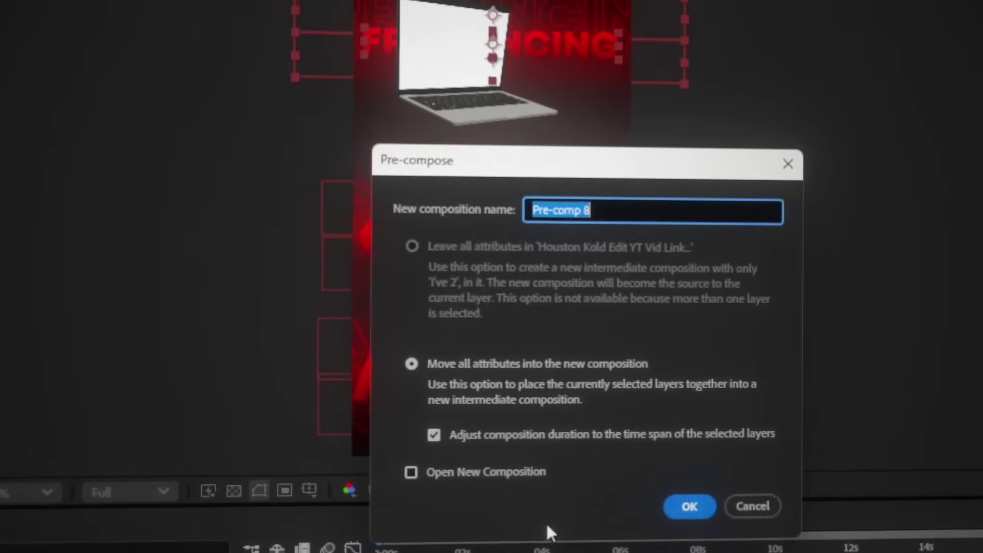
{"action": "key", "text": "Return"}
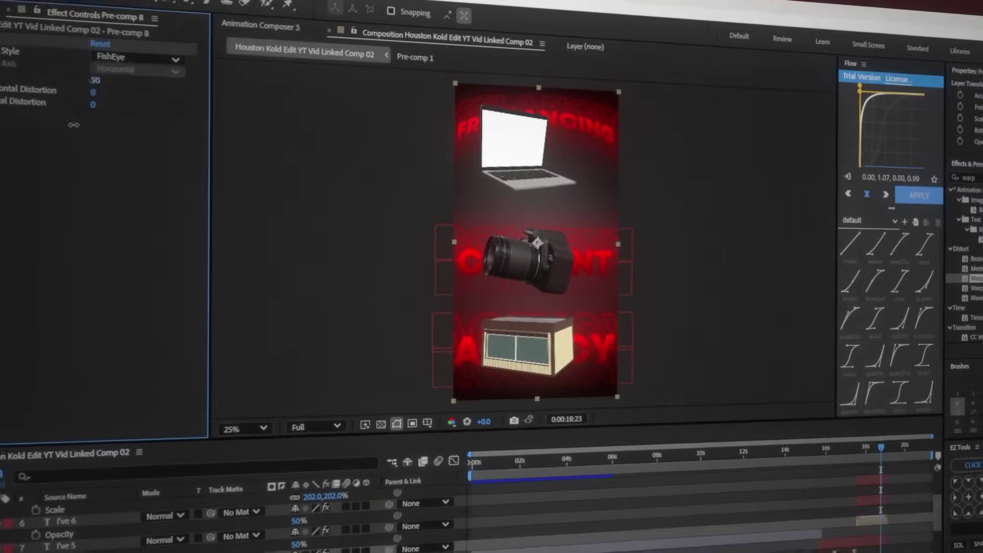
{"action": "left_click_drag", "start_coordinate": [73, 124], "coordinate": [95, 154]}
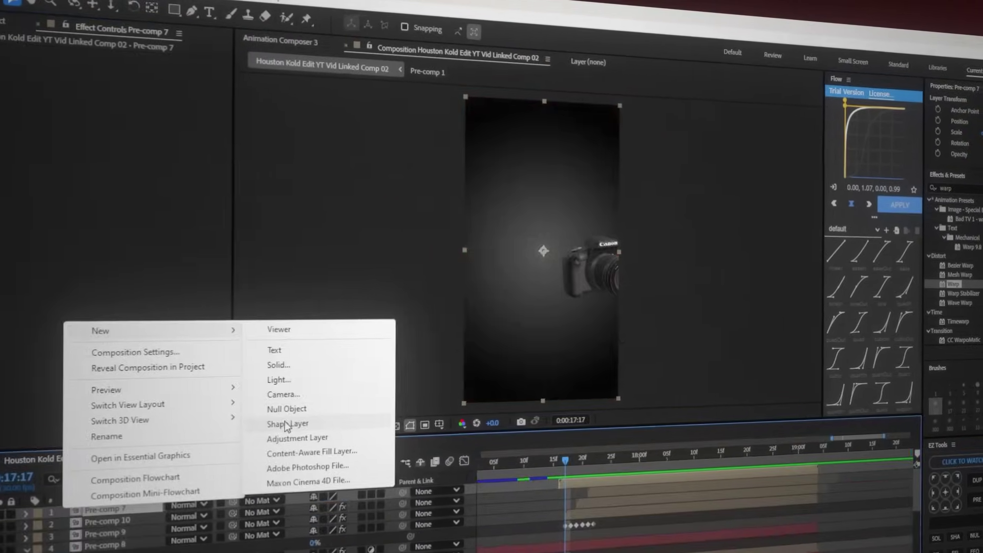
Draw a divider line scaling in from 0% width with Easy Ease, and rotate the second copy
{"action": "left_click", "coordinate": [292, 368]}
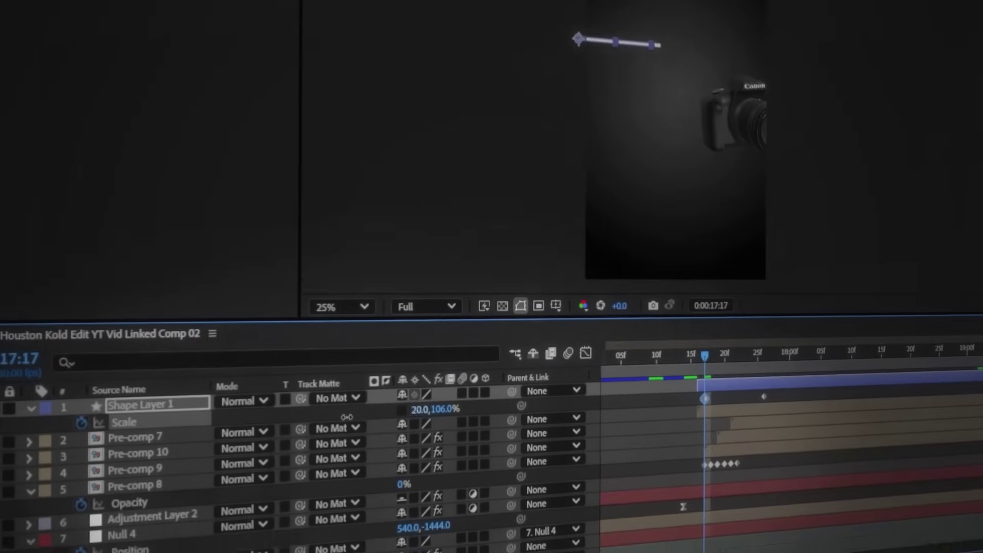
{"action": "left_click_drag", "start_coordinate": [347, 416], "coordinate": [327, 416]}
{"action": "key", "text": "F9"}
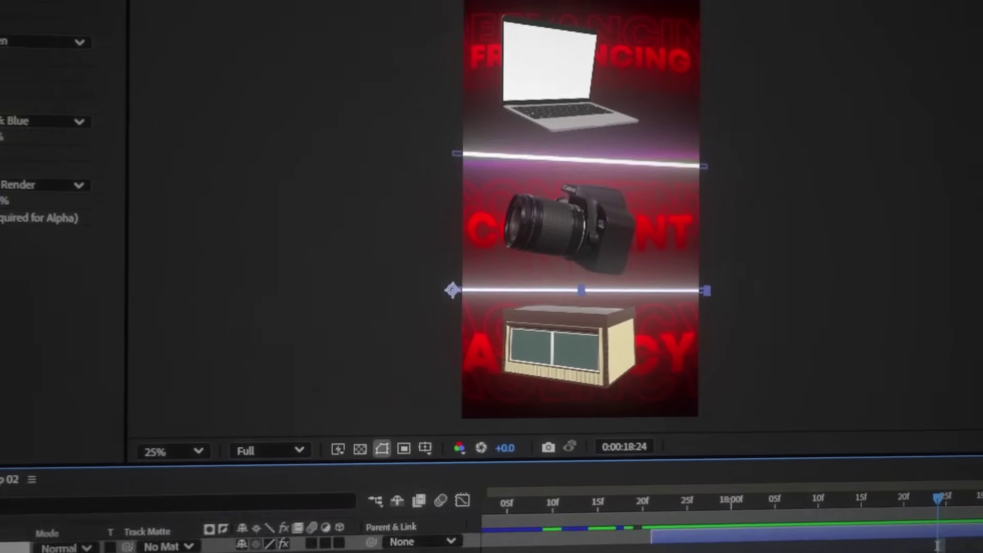
{"action": "left_click", "coordinate": [398, 431]}
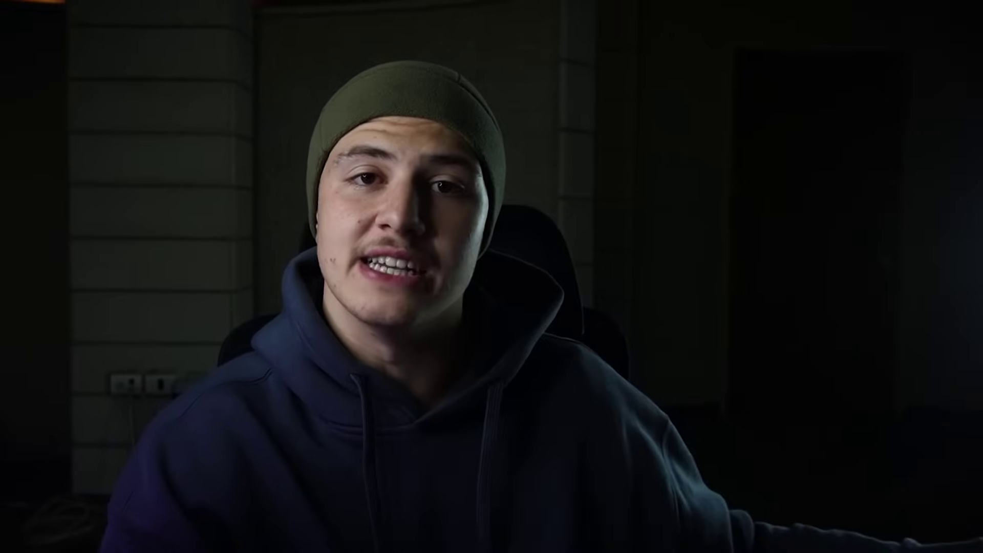